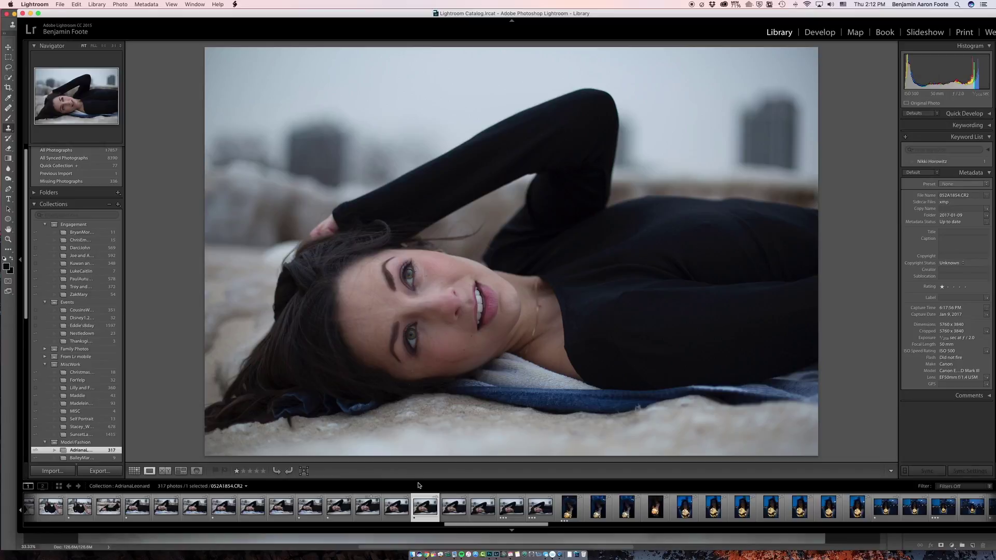
- Open the photo 052A1854.CR2 from the Lightroom library in Adobe Photoshop CC 2017
right_click(421, 504)
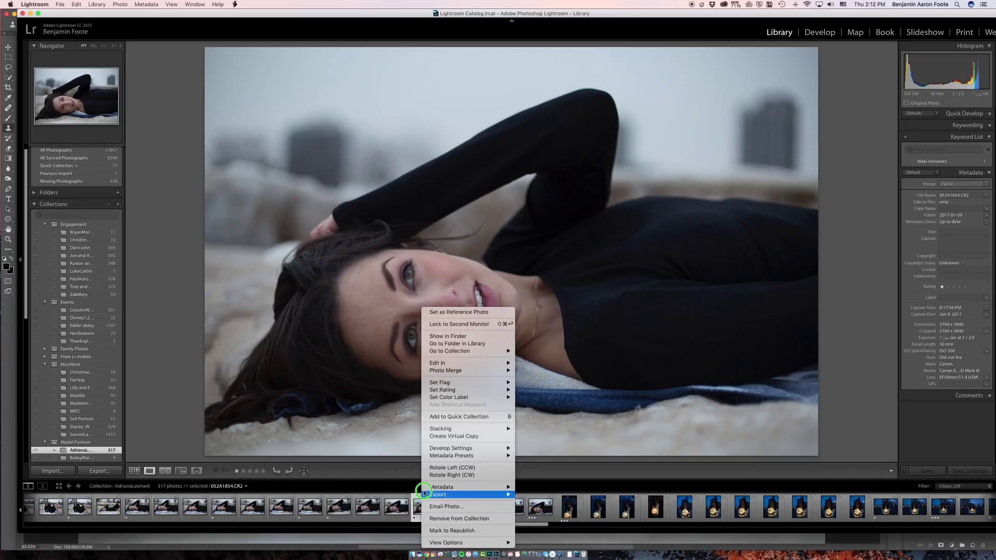
left_click(491, 371)
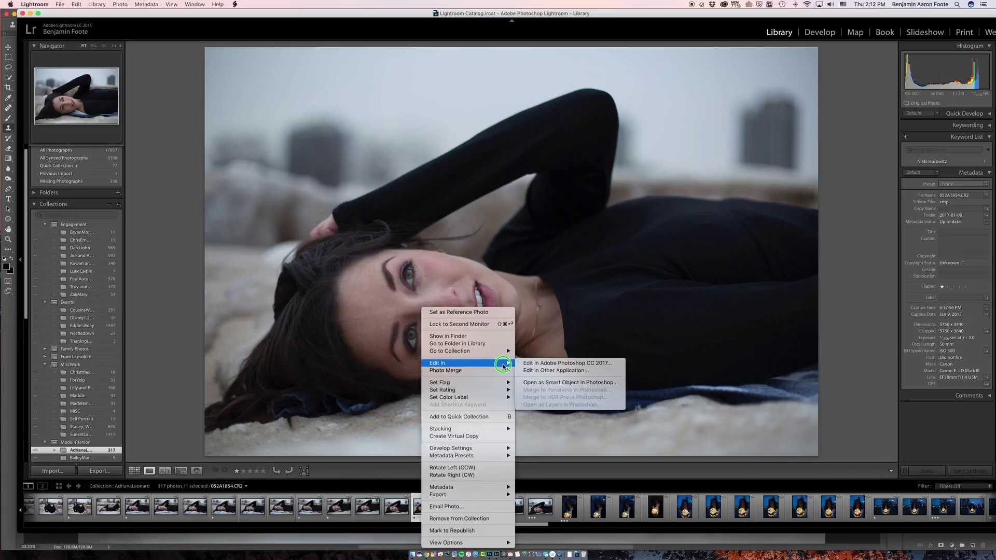
left_click(518, 363)
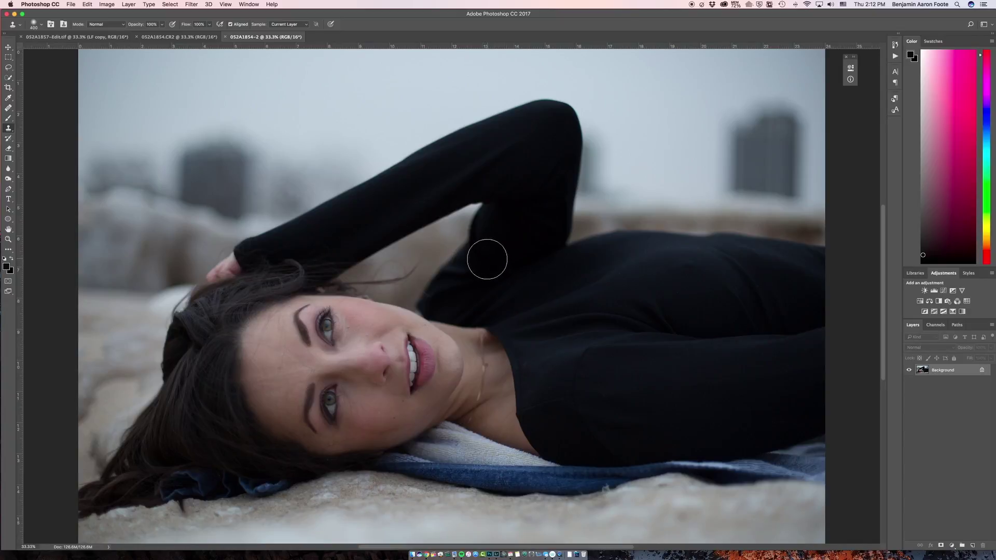
- Duplicate the background layer twice, naming the lower copy LF and the upper copy HF
key("super+j")
key("super+j")
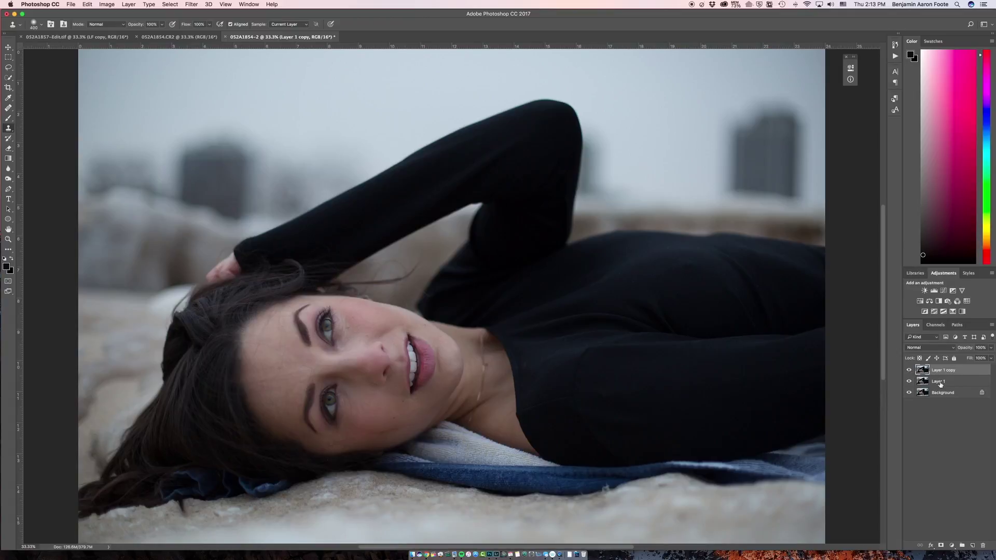
double_click(939, 382)
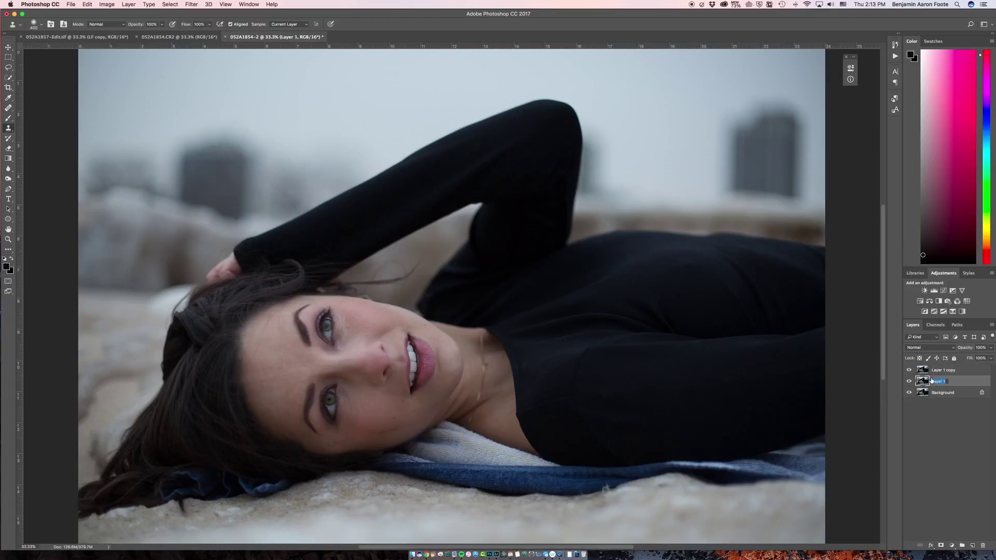
type("LF")
key("Return")
double_click(940, 371)
type("HF")
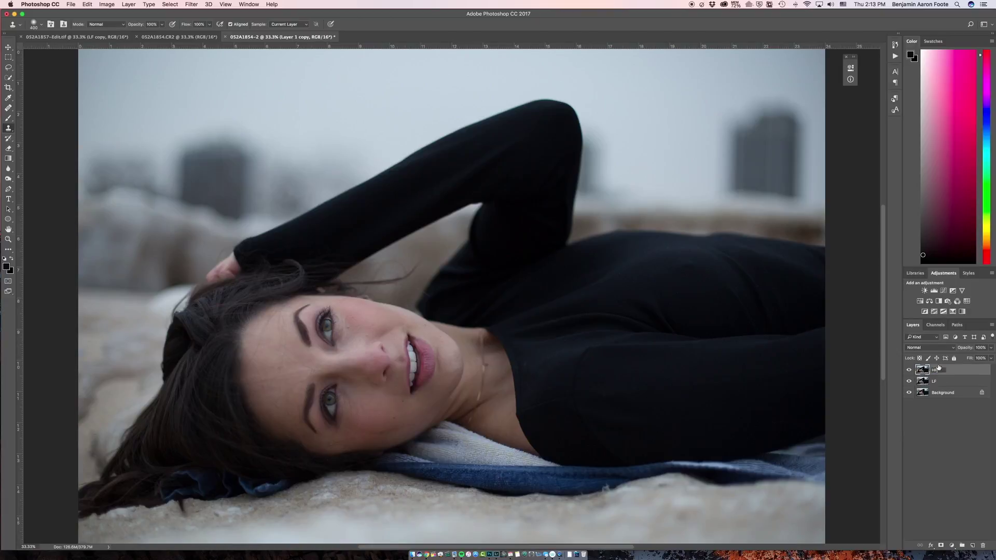
key("Return")
- Hide the HF layer and apply a Gaussian Blur with a 9.0 pixel radius to the LF layer
left_click(942, 384)
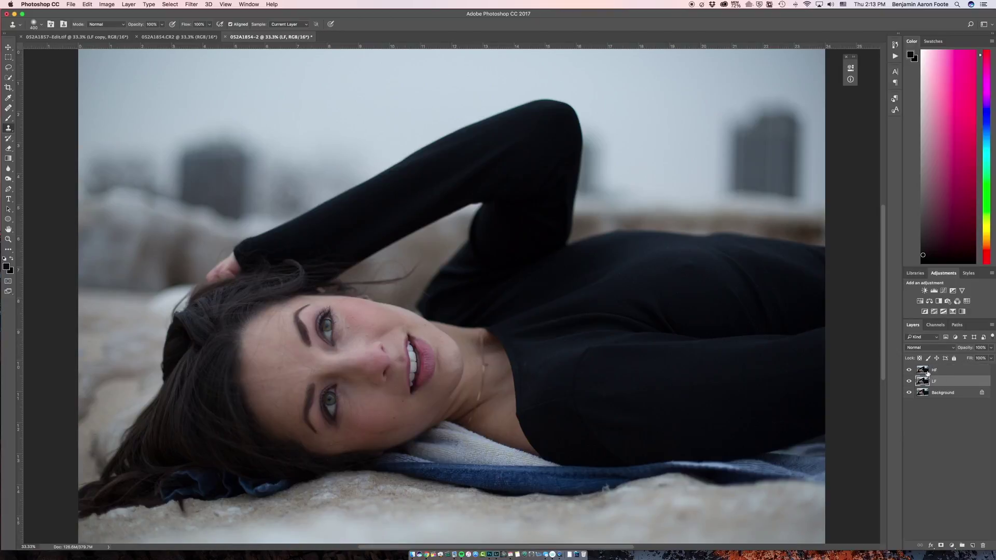
left_click(909, 371)
key("ctrl+super+f")
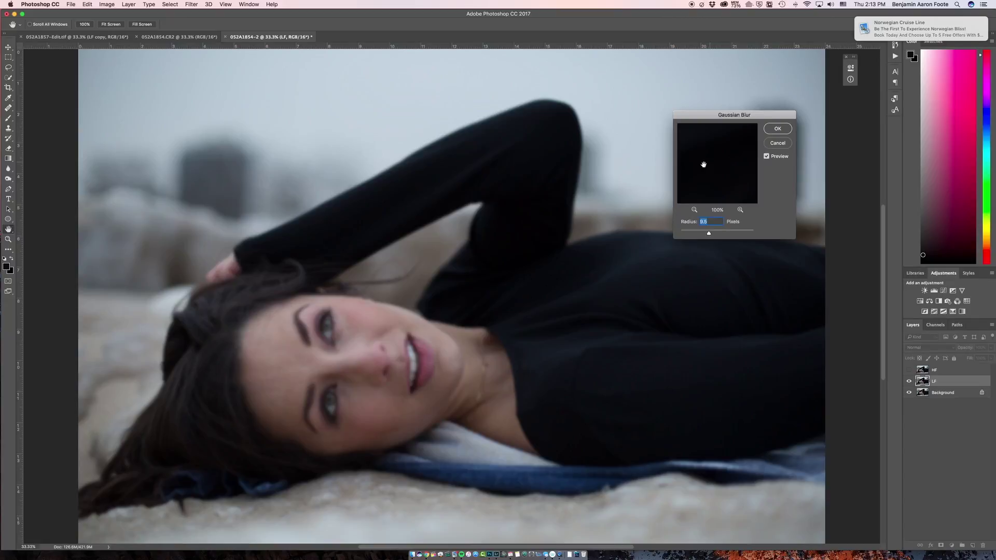
mouse_move(873, 35)
left_click(977, 24)
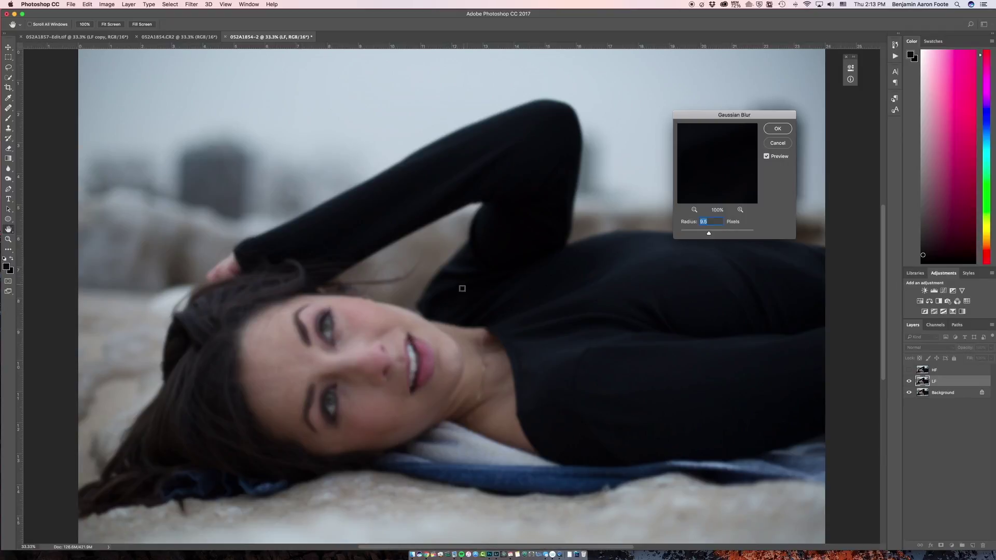
left_click_drag(707, 230, 707, 235)
left_click(777, 128)
key("s")
- Show the HF layer and run Apply Image on it with LF as source layer, Subtract blending, scale 2 and offset 128
left_click(909, 369)
left_click(926, 369)
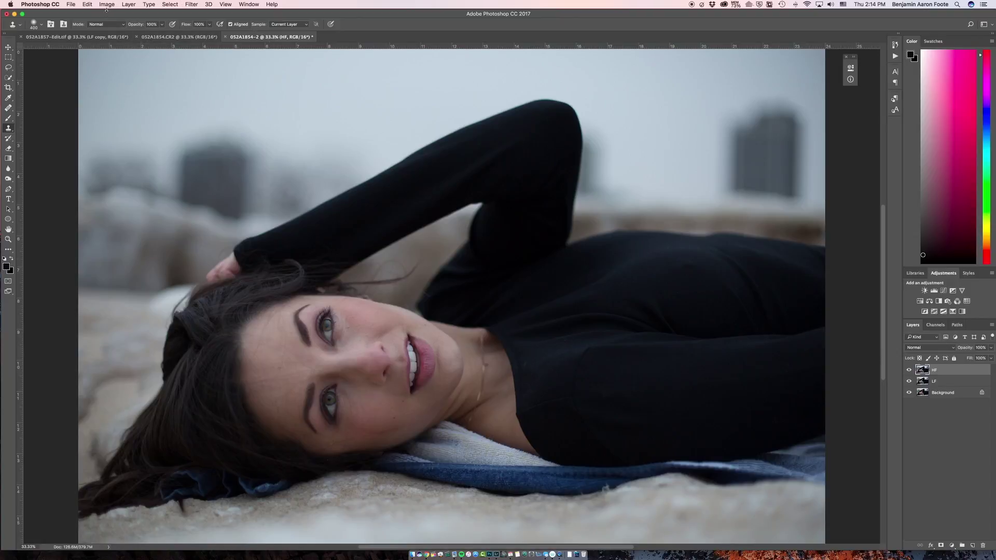
left_click(107, 4)
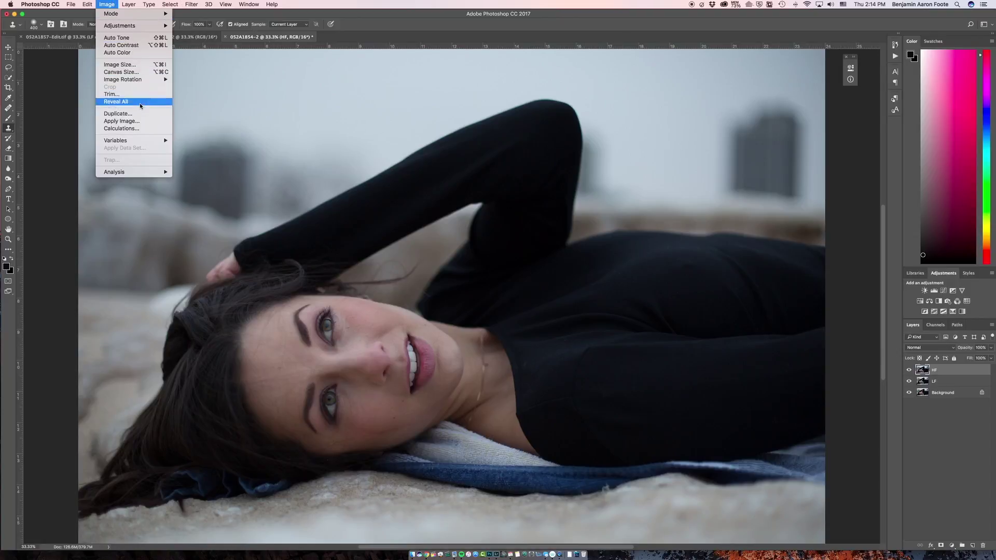
left_click(133, 120)
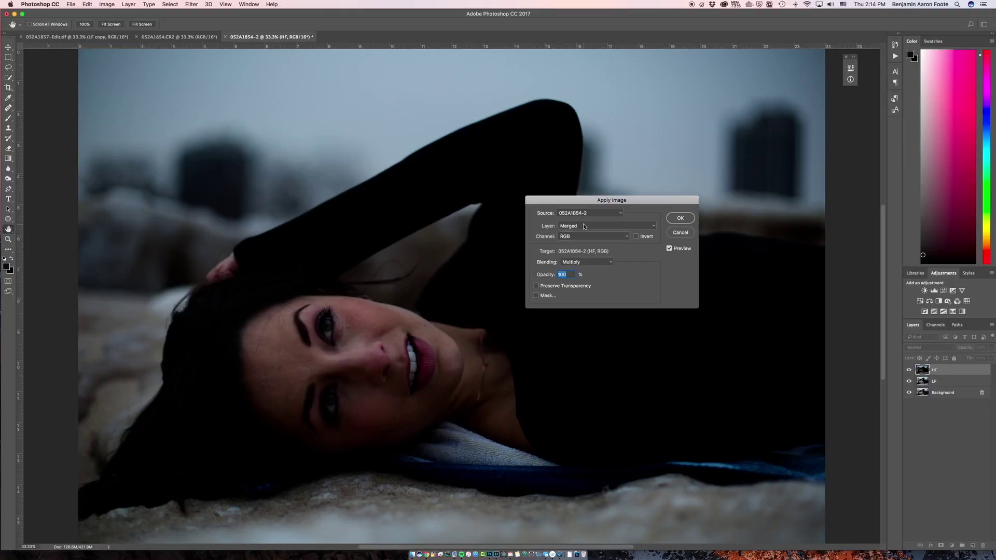
left_click(583, 226)
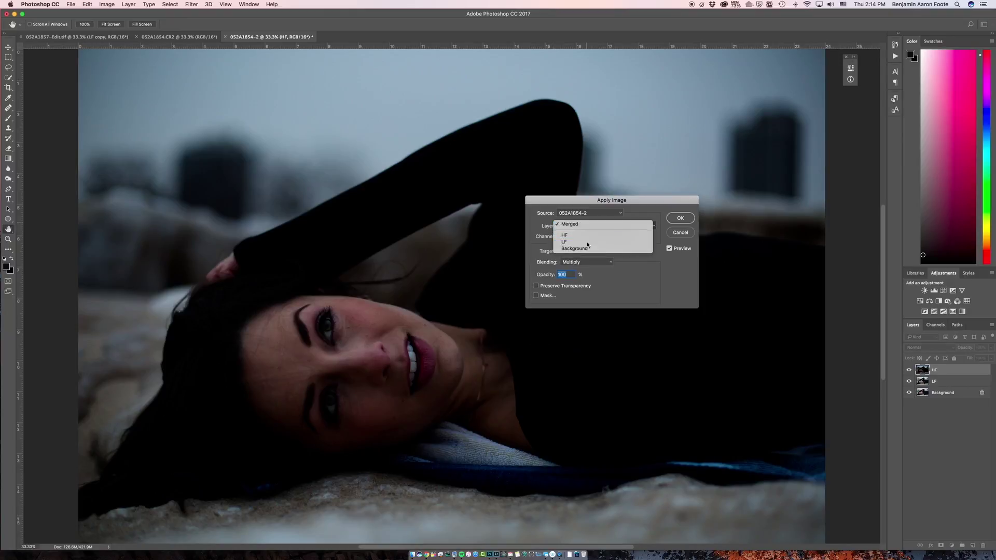
left_click(587, 242)
left_click(599, 262)
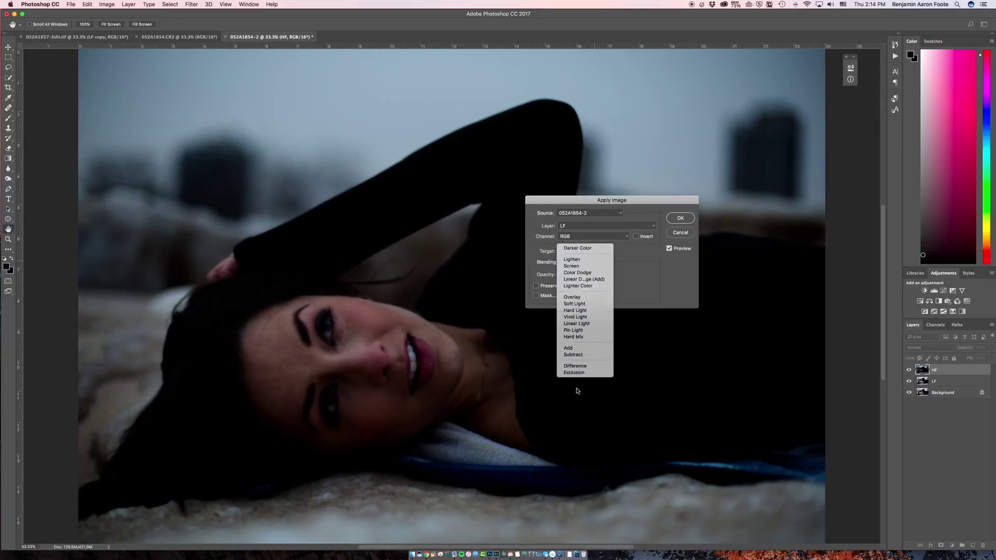
left_click(575, 389)
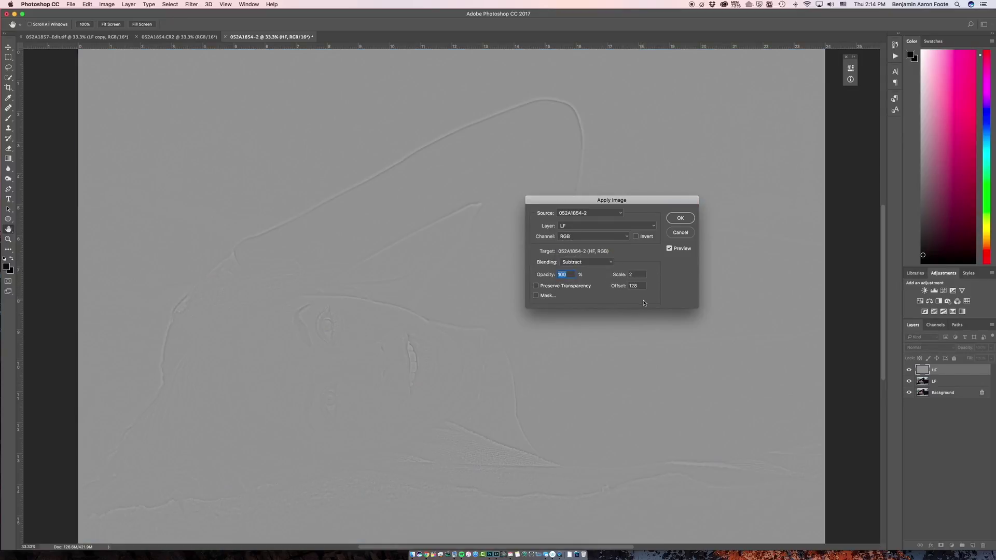
left_click(682, 219)
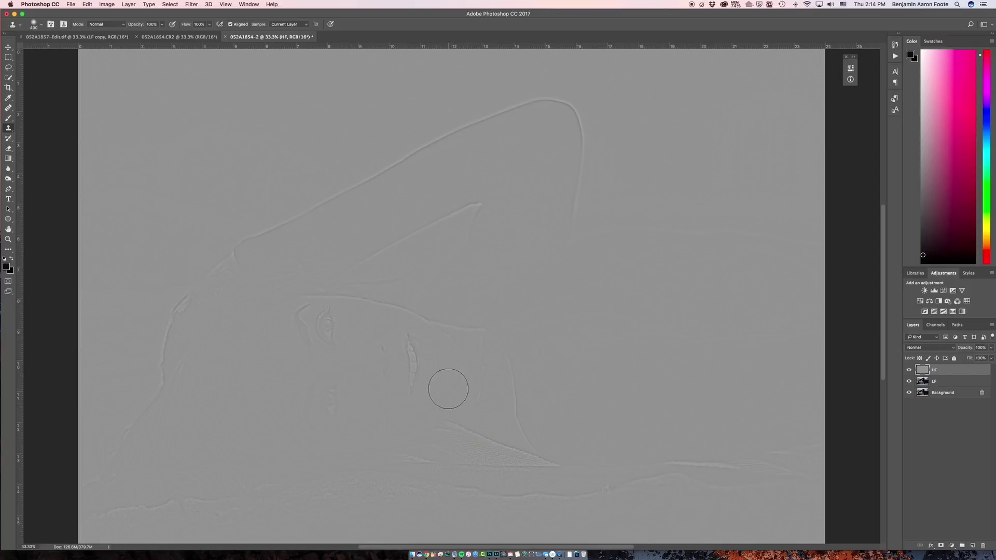
- Set the HF layer's blend mode to Linear Light
left_click(936, 351)
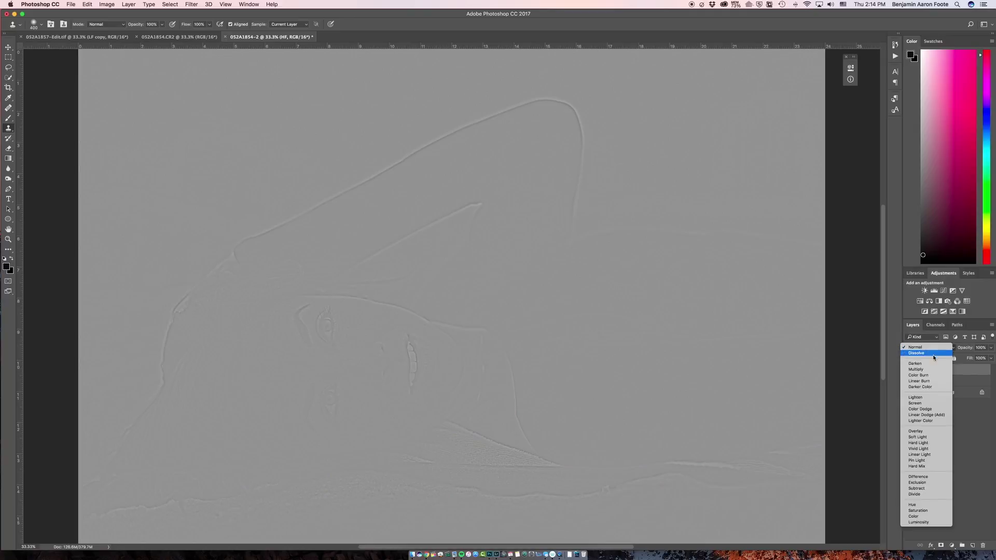
left_click(920, 449)
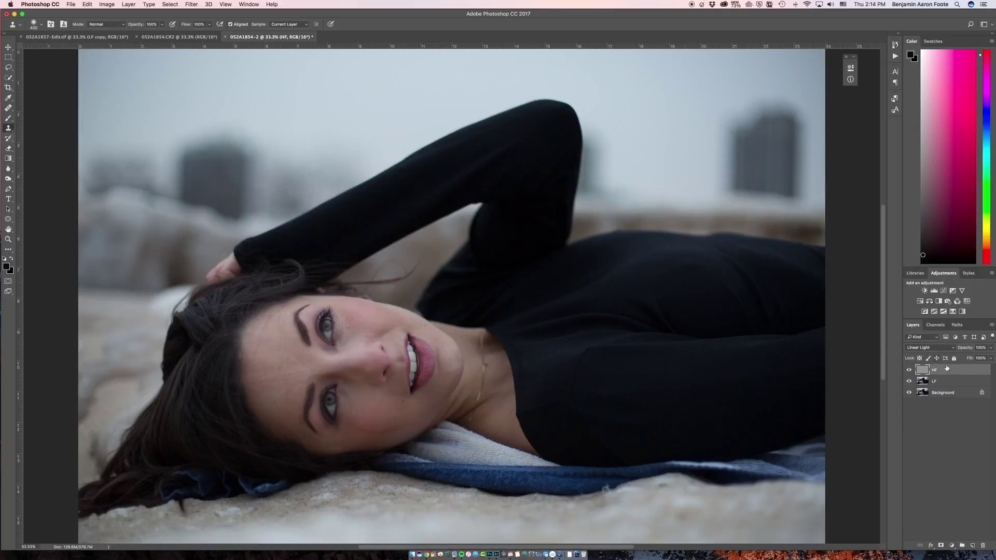
- Switch the visibility of the HF and LF layers off and on to compare each layer's contribution to the image
left_click(909, 371)
left_click(909, 380)
left_click(909, 370)
left_click(909, 370)
left_click(909, 371)
left_click(910, 371)
left_click(909, 371)
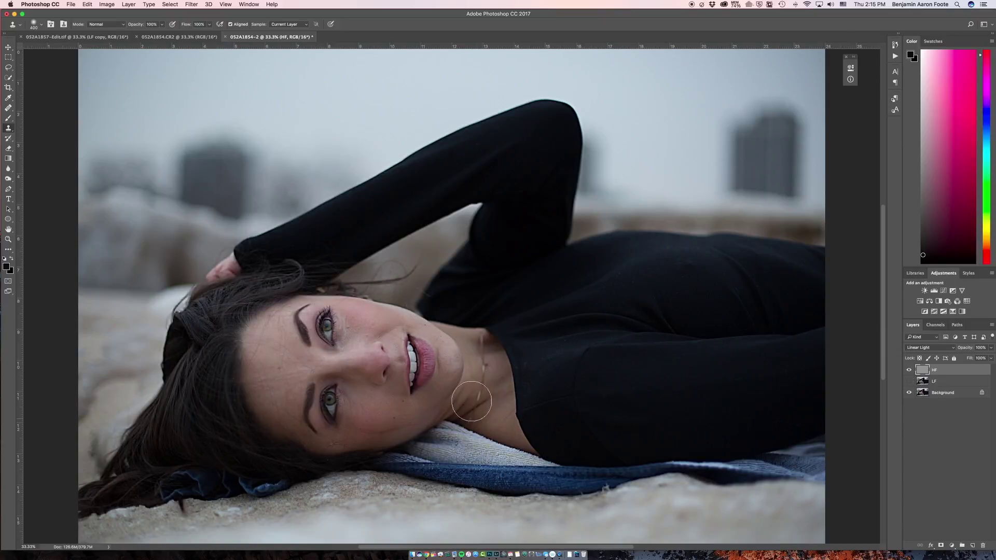
left_click(909, 381)
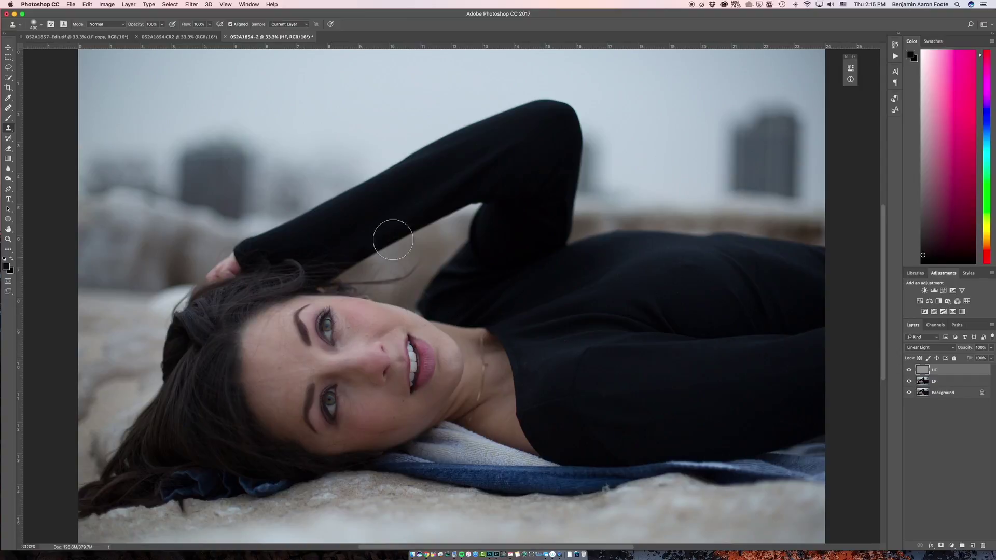
- Group the HF and LF layers and name the group FS
left_click(938, 385)
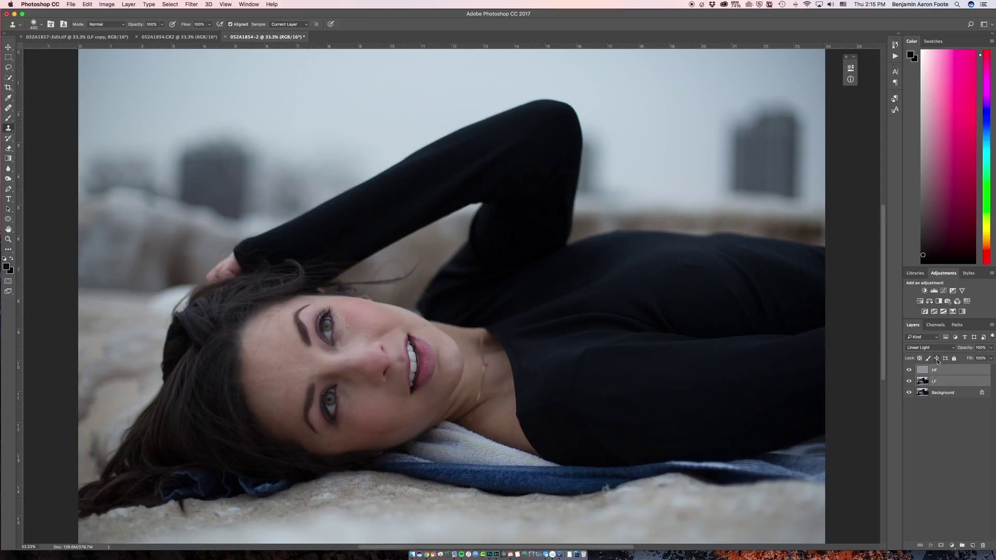
key("super+g")
double_click(938, 369)
type("F")
key("Return")
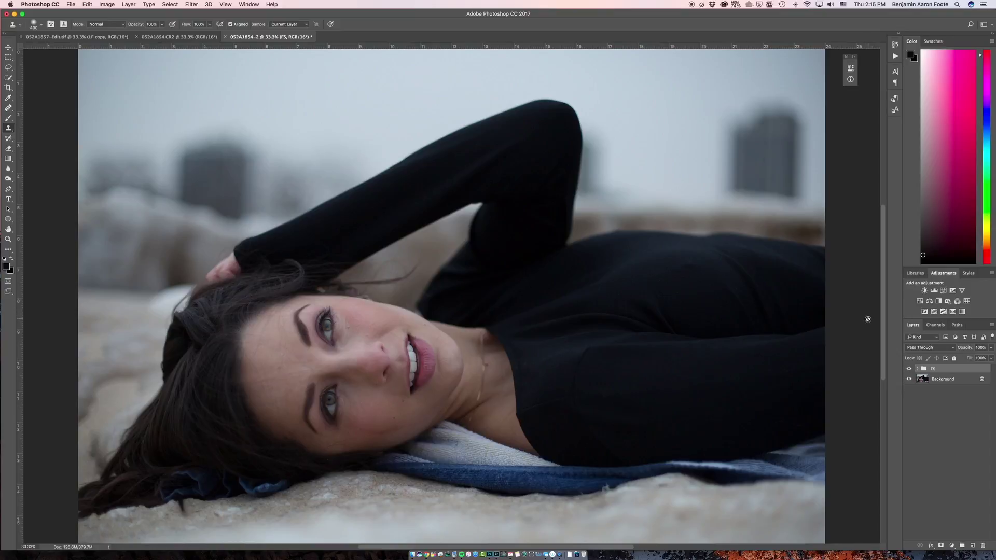
- Select the LF layer inside the FS group and set the Clone Stamp to Lighten mode, 37% opacity and 15% flow
left_click(917, 369)
left_click(934, 391)
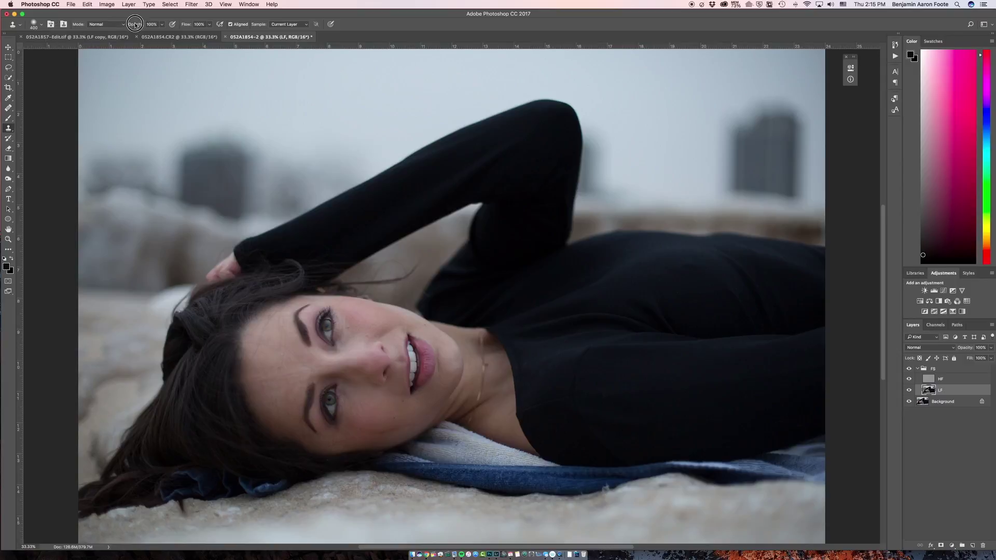
left_click_drag(129, 28, 110, 33)
left_click_drag(186, 24, 158, 35)
left_click(109, 23)
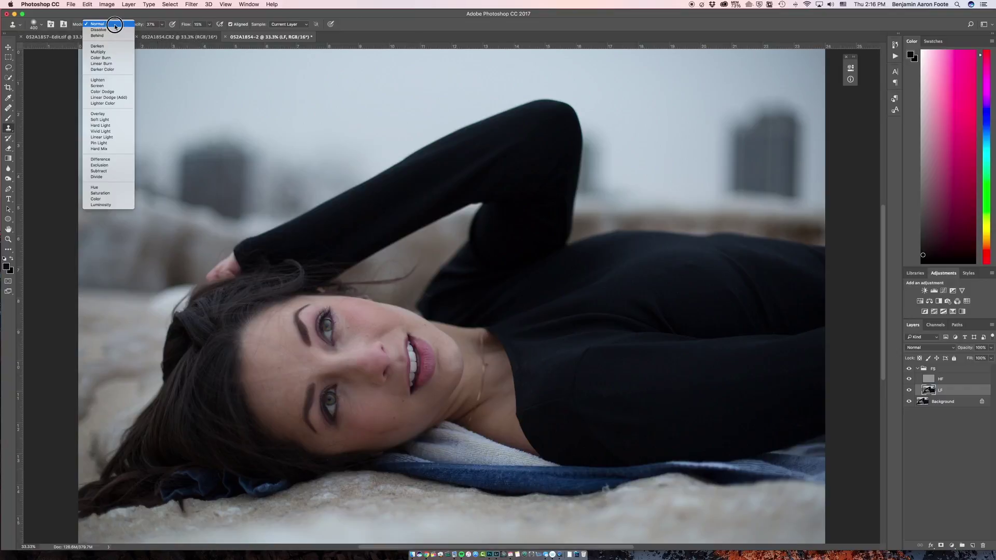
left_click(117, 80)
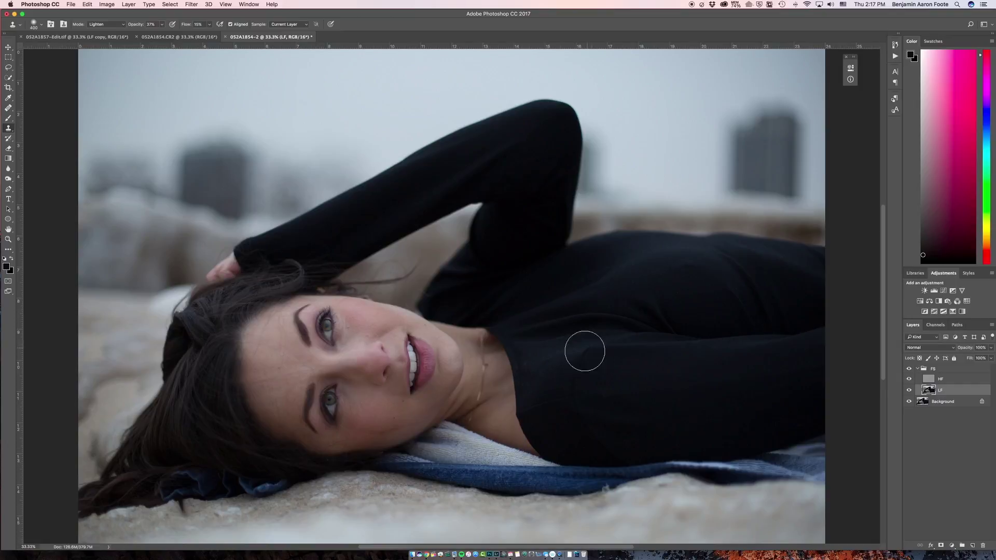
- Quick-select the woman on the Background layer, excluding the rock and jacket beneath her, and invert the selection
left_click(926, 402)
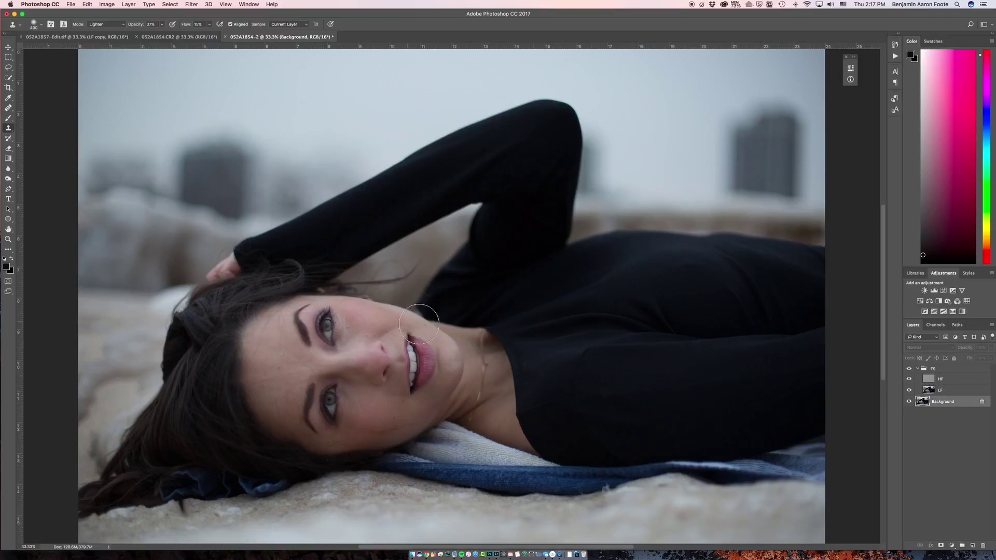
key("w")
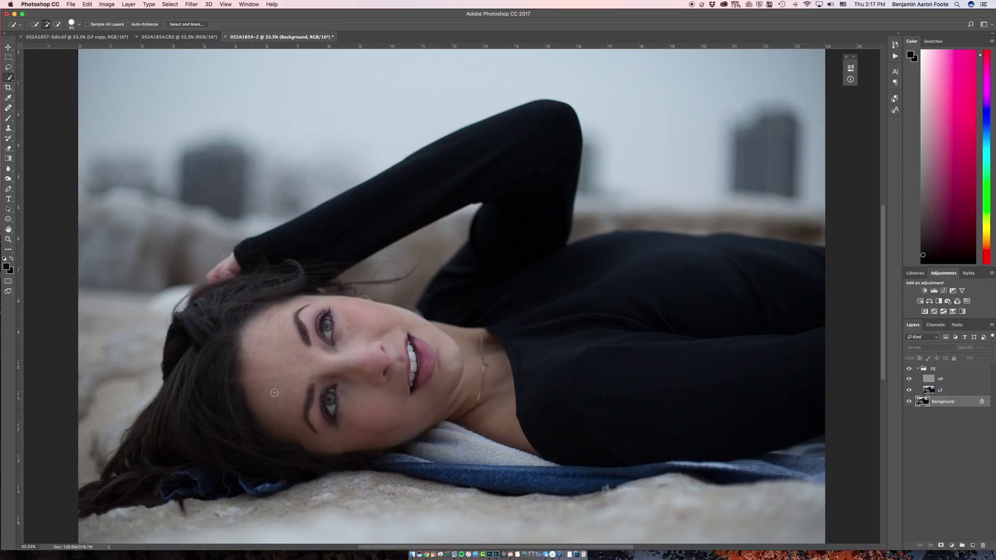
mouse_move(211, 395)
left_mouse_down()
mouse_move(566, 417)
mouse_move(694, 414)
mouse_move(735, 397)
left_mouse_up()
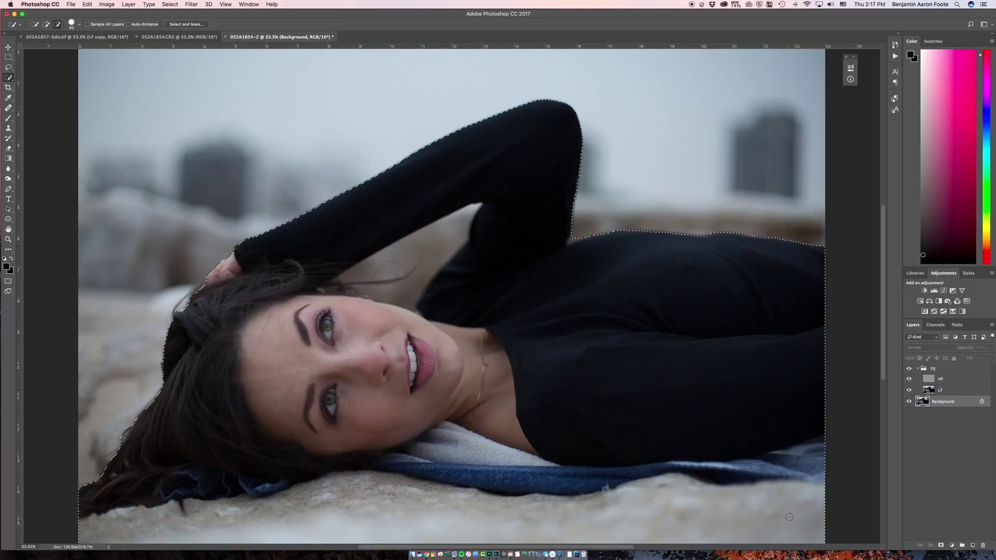
mouse_move(815, 467)
left_mouse_down()
mouse_move(612, 507)
mouse_move(542, 490)
mouse_move(598, 480)
mouse_move(541, 480)
mouse_move(517, 465)
mouse_move(539, 464)
mouse_move(446, 425)
mouse_move(405, 460)
mouse_move(335, 484)
mouse_move(371, 470)
mouse_move(352, 466)
mouse_move(286, 496)
mouse_move(253, 494)
mouse_move(280, 484)
mouse_move(236, 482)
mouse_move(195, 499)
mouse_move(201, 479)
mouse_move(187, 475)
mouse_move(168, 490)
left_mouse_up()
key("super+shift+i")
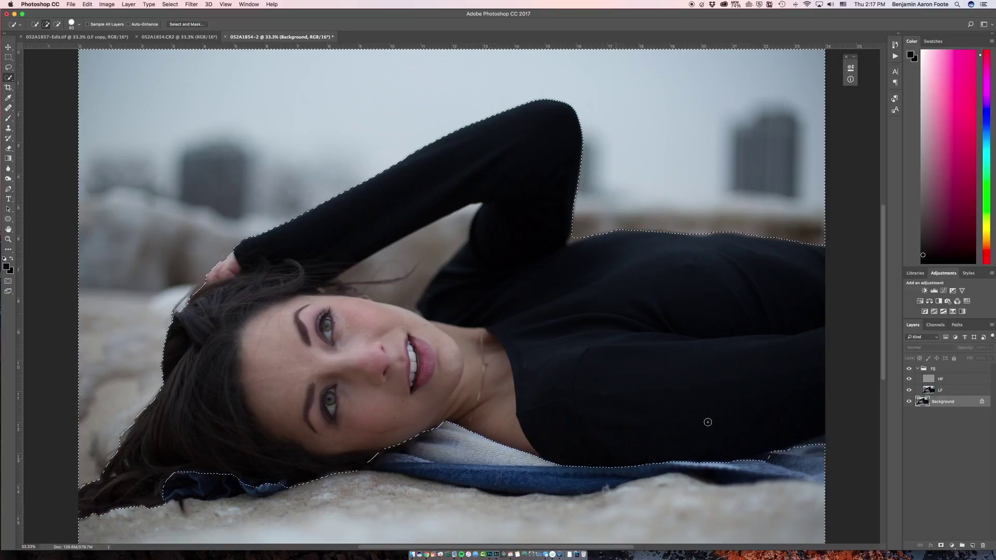
- Add a new empty layer at the top of the FS group
left_click(949, 367)
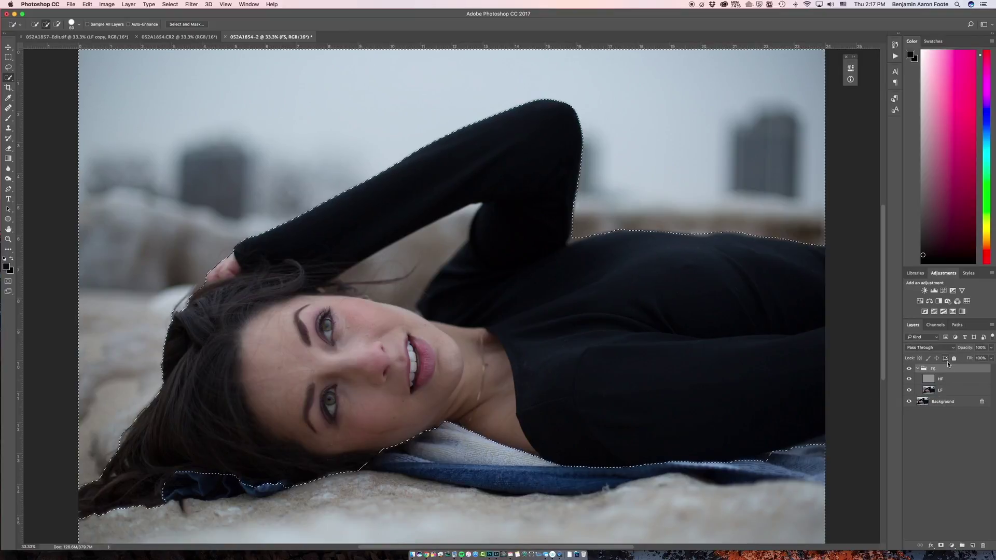
key("super+shift+n")
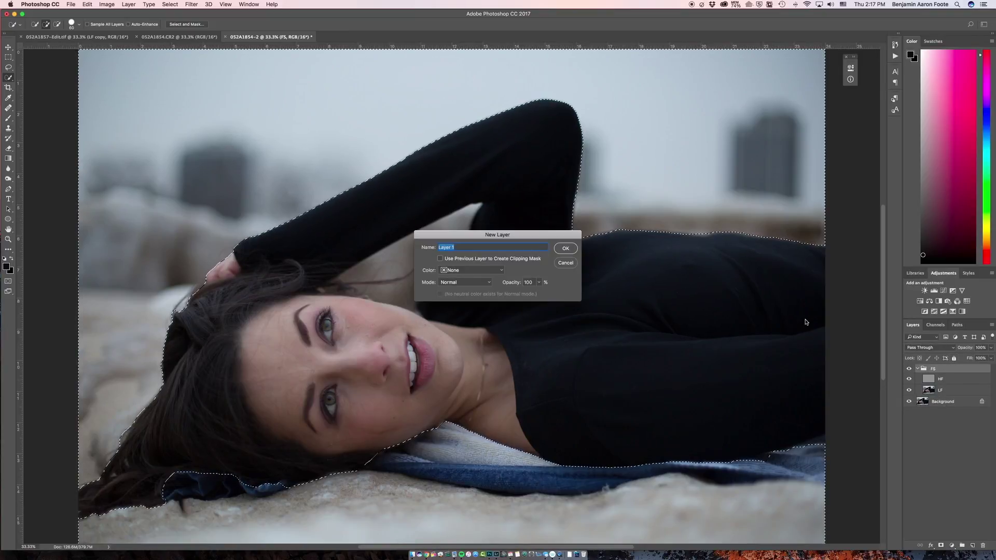
key("Return")
- Save the document with thin trial brush strokes painted across the sky, and undo those strokes
key("b")
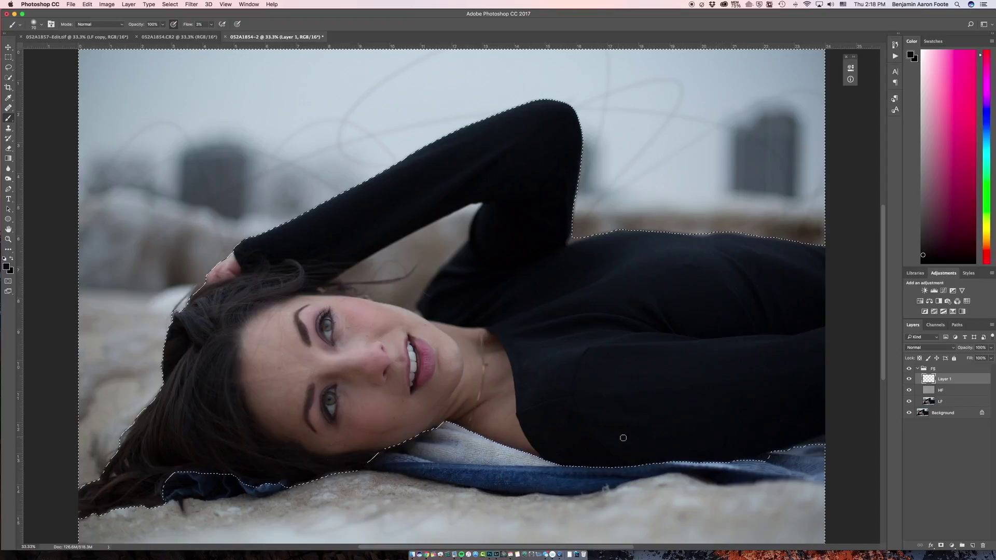
key("super+s")
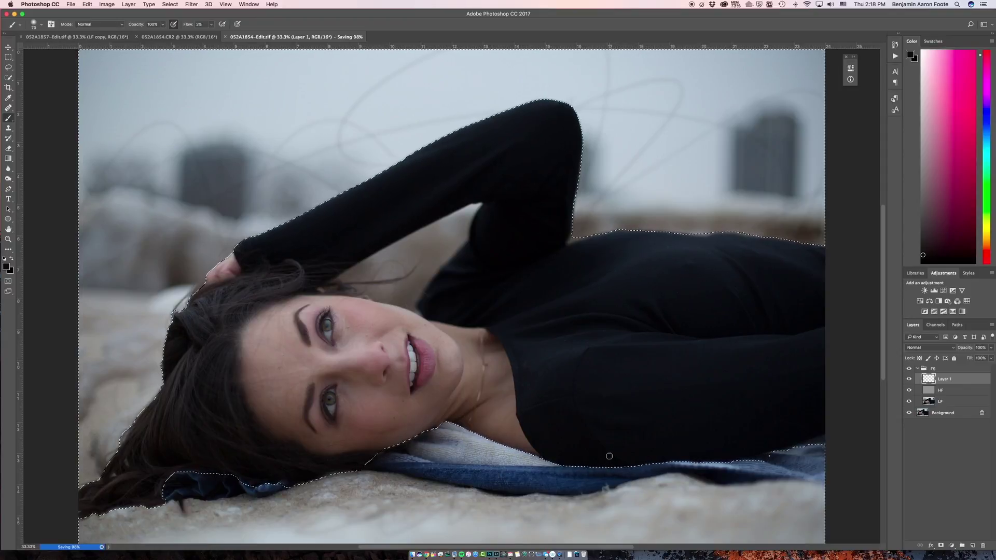
key("super+z")
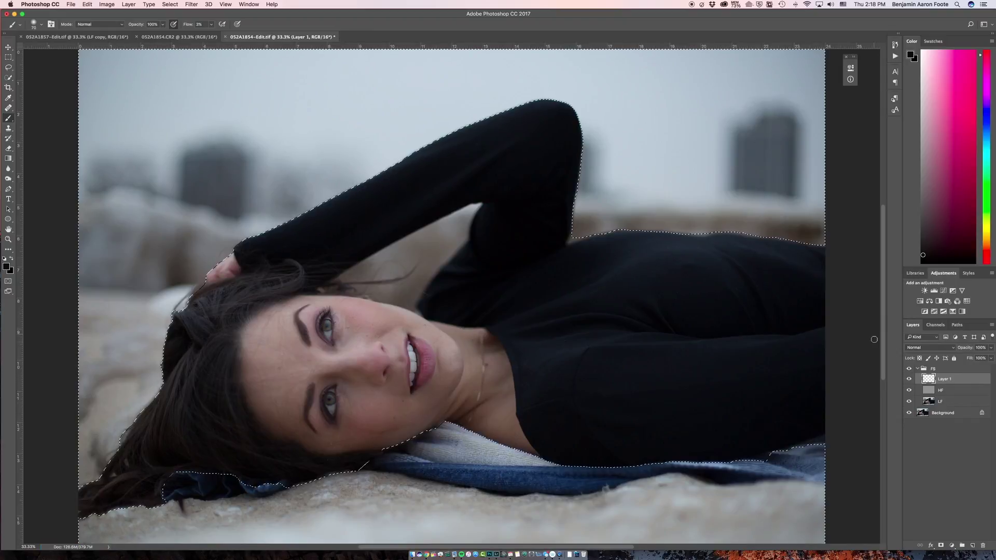
- Select the LF layer in the FS group and prepare the Clone Stamp with a smaller brush for the rock area
left_click(934, 401)
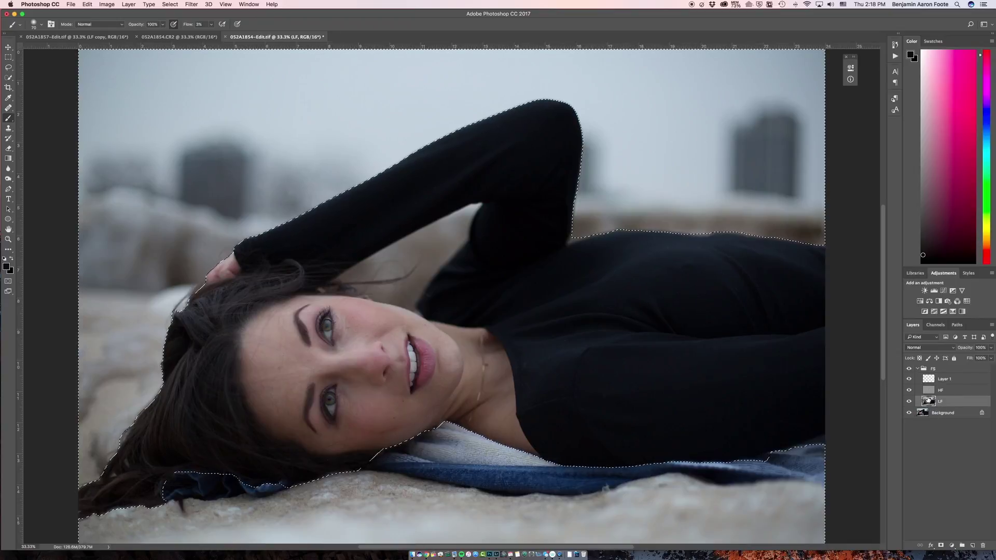
key("s")
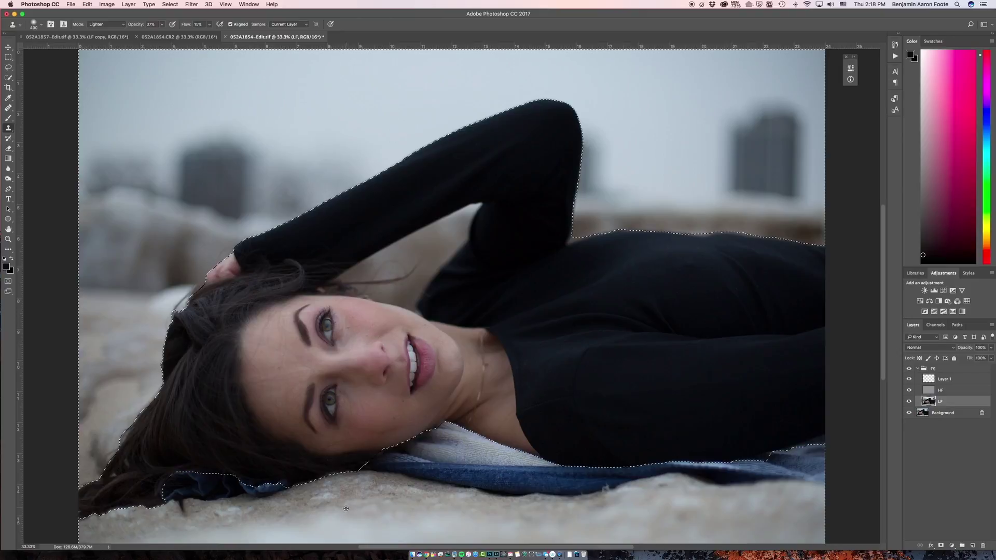
key("bracketright")
key("bracketright")
key("bracketright")
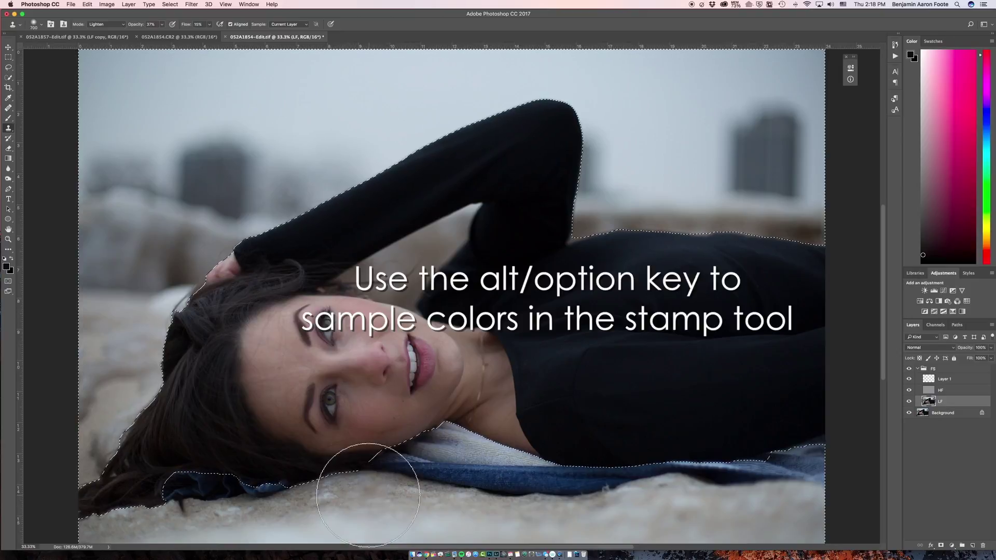
key("bracketleft")
key("bracketleft")
key("bracketleft")
key("bracketleft")
key("bracketleft")
key("bracketleft")
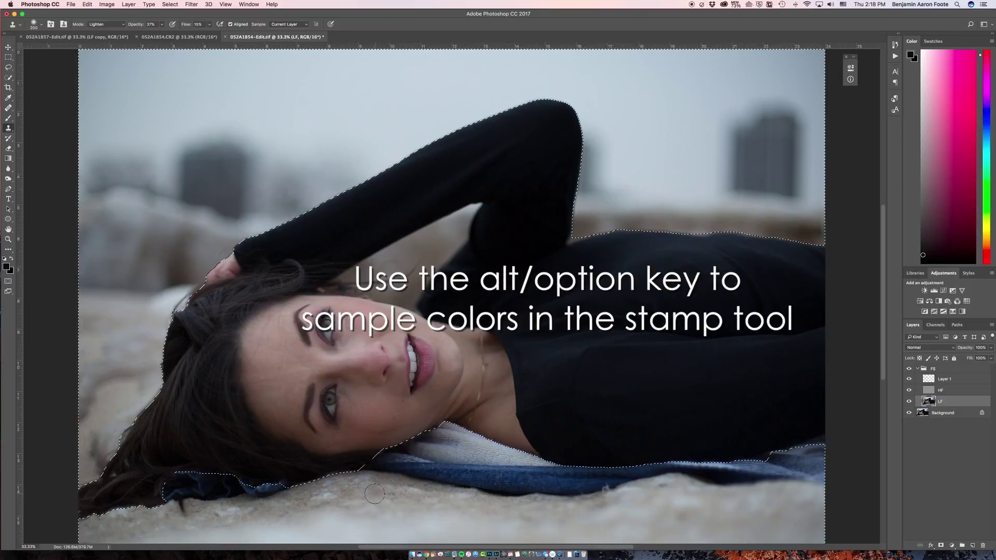
- Clone sampled rock tones on the LF layer over the blue jacket beneath the woman until its colour is covered
left_click(395, 499, "alt")
mouse_move(413, 475)
left_mouse_down()
mouse_move(502, 478)
mouse_move(401, 475)
mouse_move(444, 462)
mouse_move(456, 472)
mouse_move(436, 475)
left_mouse_up()
mouse_move(504, 480)
left_mouse_down()
mouse_move(543, 478)
mouse_move(528, 467)
mouse_move(507, 496)
mouse_move(599, 481)
mouse_move(549, 480)
mouse_move(573, 523)
mouse_move(609, 469)
mouse_move(596, 480)
mouse_move(804, 479)
mouse_move(771, 466)
mouse_move(629, 484)
mouse_move(635, 474)
mouse_move(485, 484)
mouse_move(496, 473)
mouse_move(425, 471)
mouse_move(507, 475)
mouse_move(177, 499)
mouse_move(205, 509)
mouse_move(203, 475)
mouse_move(181, 490)
mouse_move(248, 484)
mouse_move(189, 477)
mouse_move(198, 503)
mouse_move(234, 526)
mouse_move(185, 490)
mouse_move(190, 477)
mouse_move(259, 485)
mouse_move(256, 499)
mouse_move(287, 475)
left_mouse_up()
left_click(397, 482, "alt")
left_click_drag(419, 471, 395, 465)
mouse_move(480, 487)
left_mouse_down()
mouse_move(552, 488)
mouse_move(511, 489)
mouse_move(543, 467)
left_mouse_up()
left_click(364, 494, "alt")
mouse_move(482, 462)
left_mouse_down()
mouse_move(476, 468)
mouse_move(618, 485)
mouse_move(671, 465)
mouse_move(600, 478)
mouse_move(526, 462)
mouse_move(407, 465)
mouse_move(394, 475)
left_mouse_up()
left_click(685, 492, "alt")
mouse_move(726, 467)
left_mouse_down()
mouse_move(807, 474)
mouse_move(814, 448)
mouse_move(704, 463)
left_mouse_up()
mouse_move(456, 449)
left_mouse_down()
mouse_move(446, 453)
mouse_move(534, 472)
mouse_move(474, 460)
left_mouse_up()
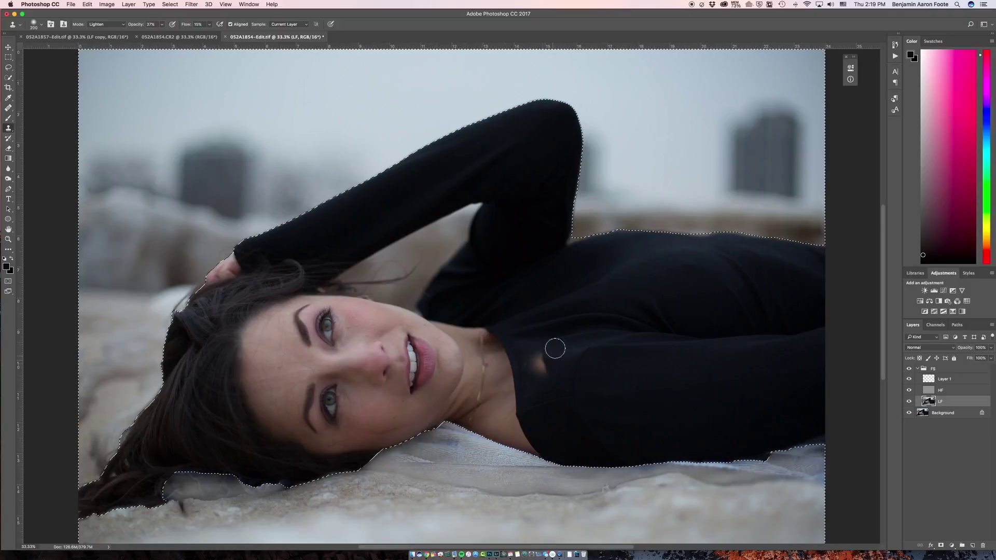
- Switch the Clone Stamp to Darken mode and tone down the bright jacket areas beneath the chin and hair
left_click(106, 24)
left_click(101, 38)
mouse_move(399, 452)
left_mouse_down()
mouse_move(480, 438)
mouse_move(418, 454)
left_mouse_up()
left_click(258, 488, "alt")
mouse_move(222, 475)
left_mouse_down()
mouse_move(243, 474)
mouse_move(180, 490)
mouse_move(242, 480)
left_mouse_up()
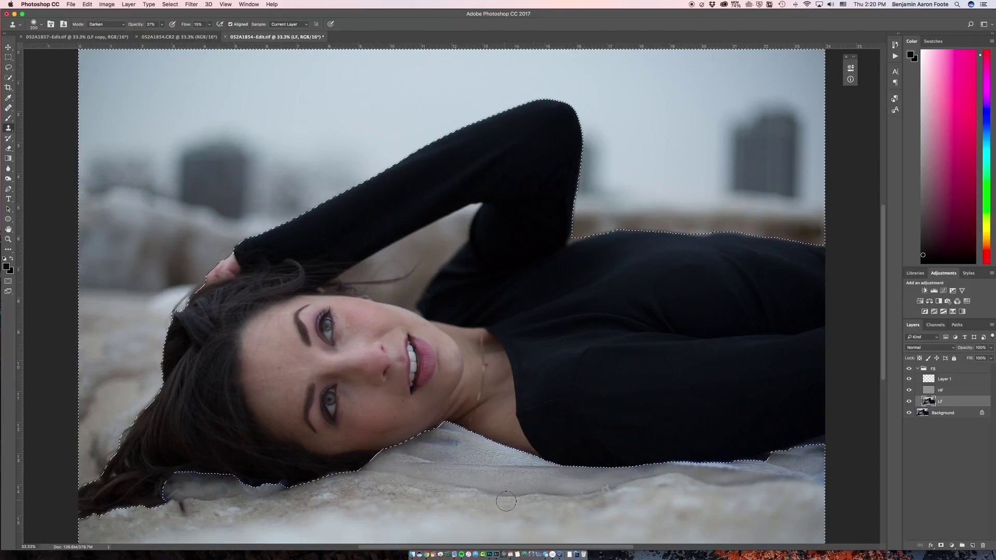
- Return the Clone Stamp to Lighten mode and cover the remaining blue patches beneath the sweater and the hair
left_click(106, 24)
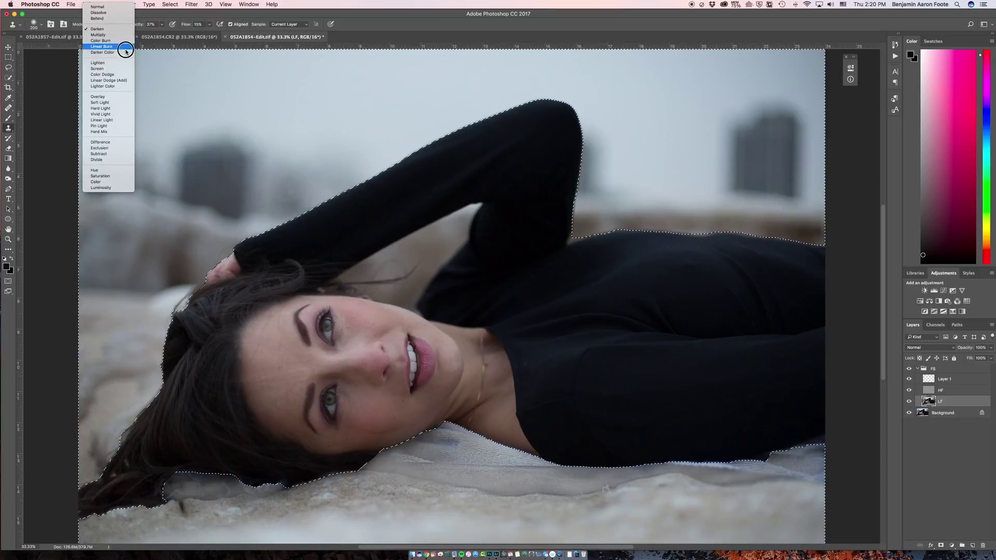
left_click(99, 63)
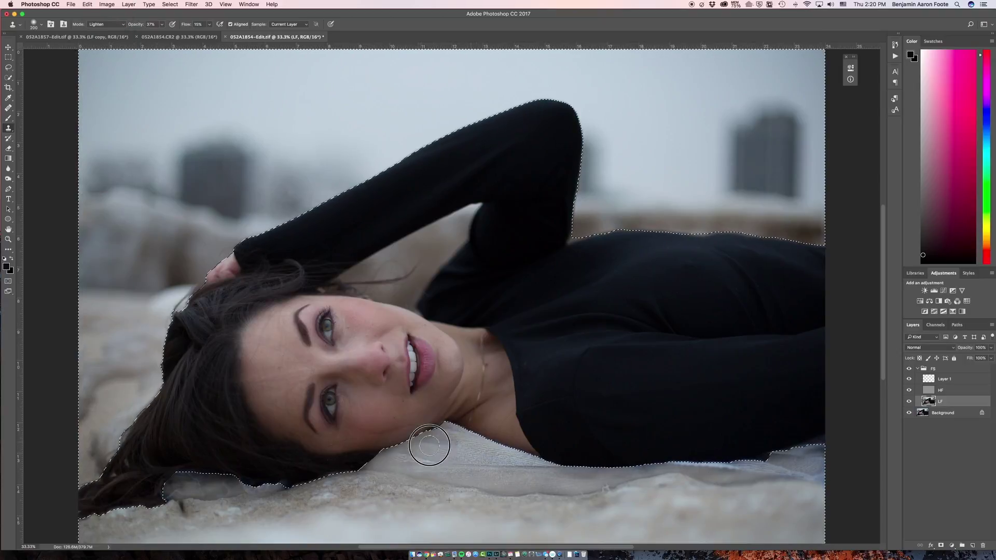
mouse_move(826, 458)
left_mouse_down()
mouse_move(810, 469)
mouse_move(614, 471)
left_mouse_up()
left_click(817, 464, "alt")
left_click(405, 470, "alt")
left_click_drag(248, 476, 166, 494)
left_click_drag(275, 492, 177, 493)
left_click_drag(310, 493, 297, 496)
left_click(374, 476, "alt")
left_click(467, 486)
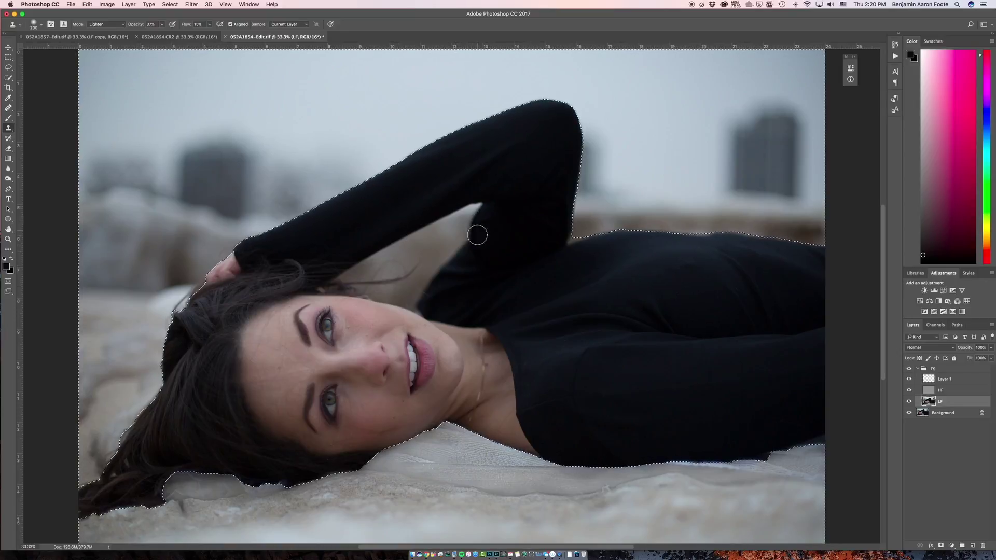
- Remove the selection, try a clone dab on the black sweater, and undo both
key("super+d")
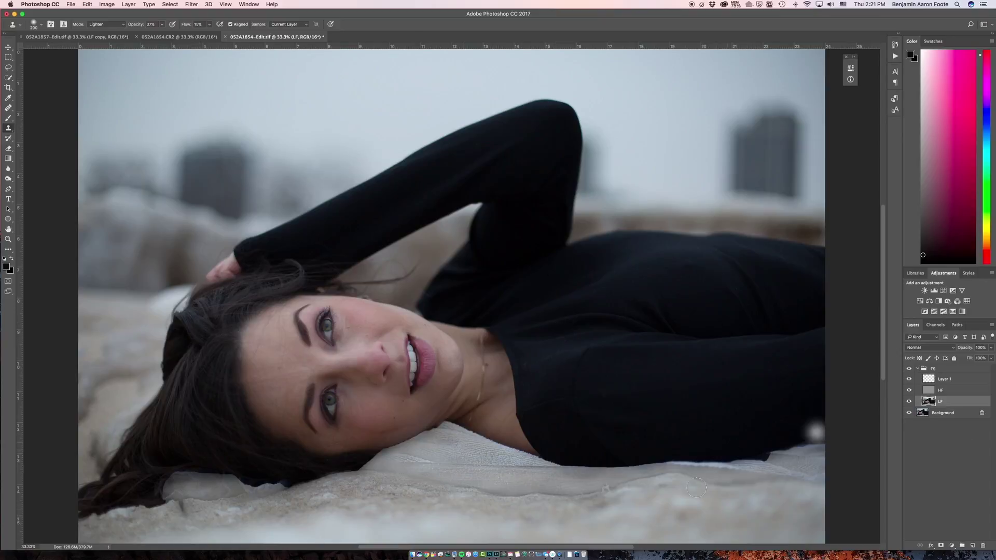
left_click_drag(755, 425, 763, 427)
key("super+alt+z")
key("super+alt+z")
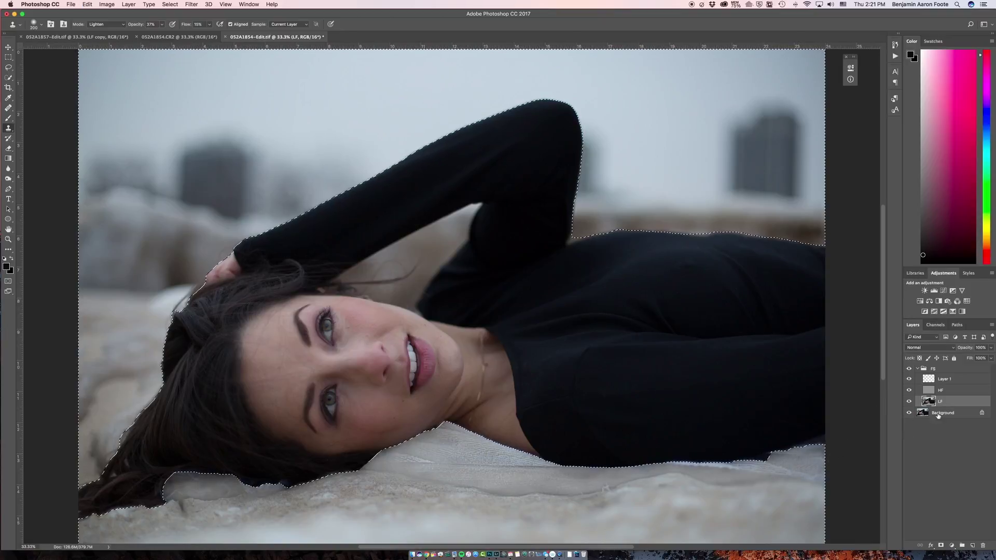
- Delete the empty Layer 1 from the FS group
left_click(954, 382)
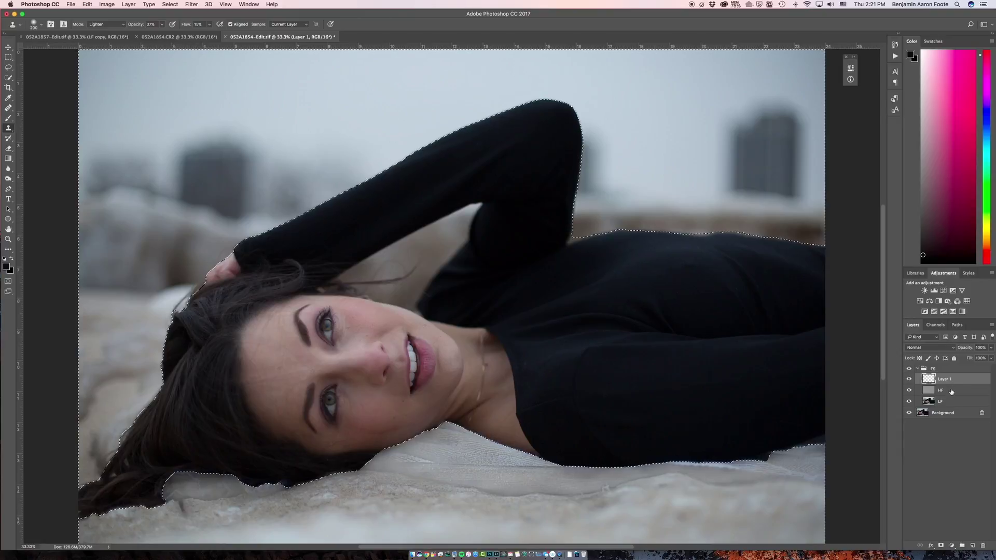
left_click(983, 546)
left_click(556, 178)
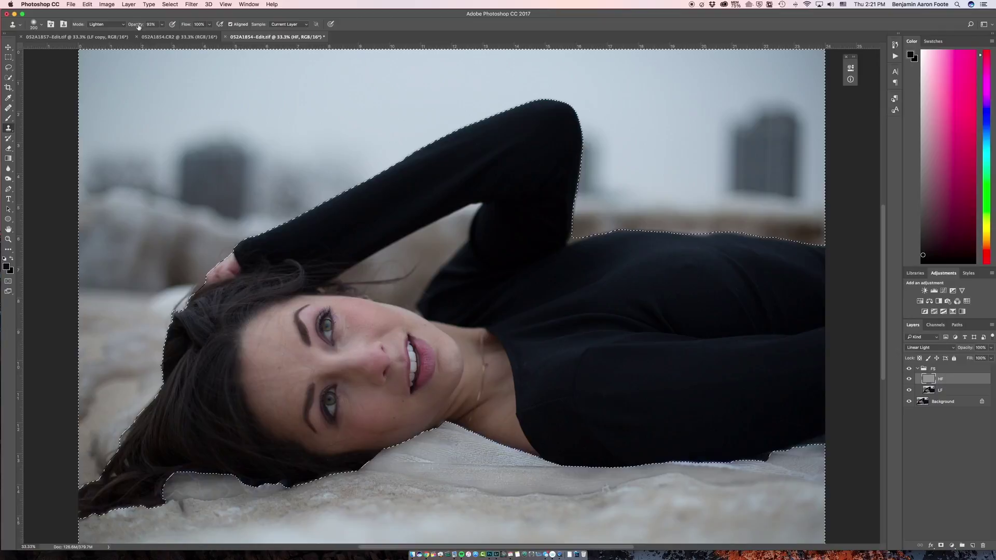
- Set the Clone Stamp to Normal mode at 100% opacity and flow, and clone rock texture over the jacket's fabric on the HF layer
left_click(112, 24)
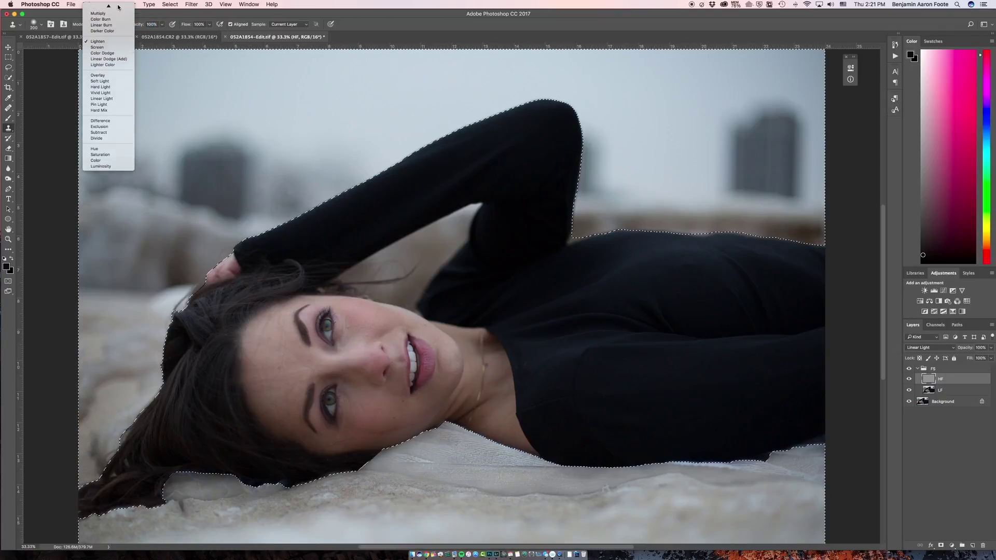
left_click(118, 8)
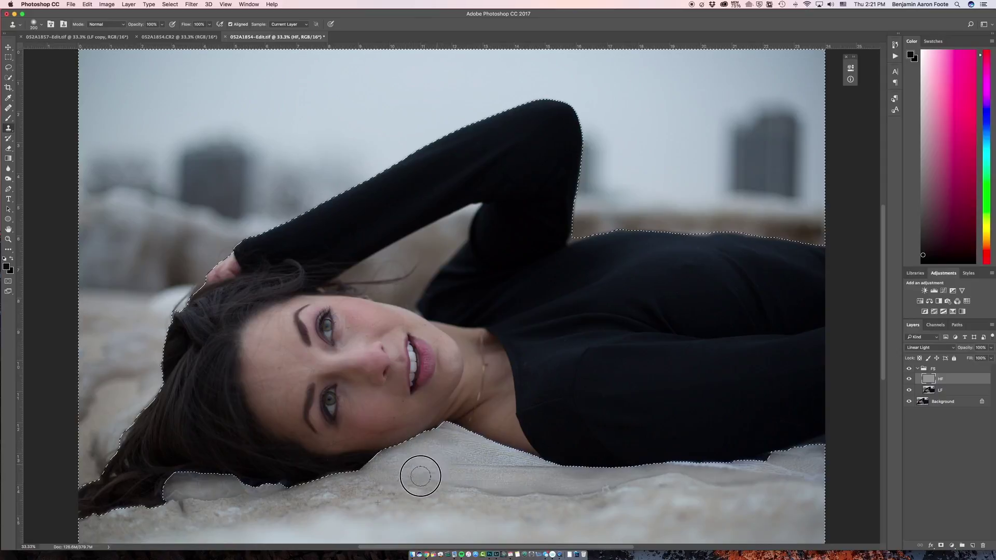
left_click(397, 492, "alt")
mouse_move(451, 474)
left_mouse_down()
mouse_move(474, 453)
mouse_move(445, 436)
mouse_move(483, 460)
left_mouse_up()
left_click(443, 449, "alt")
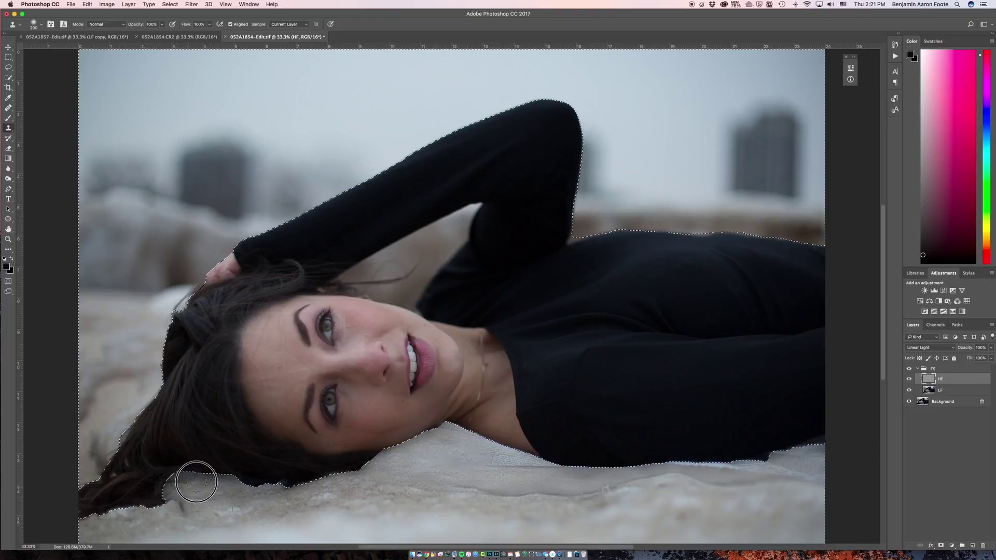
left_click_drag(540, 458, 525, 476)
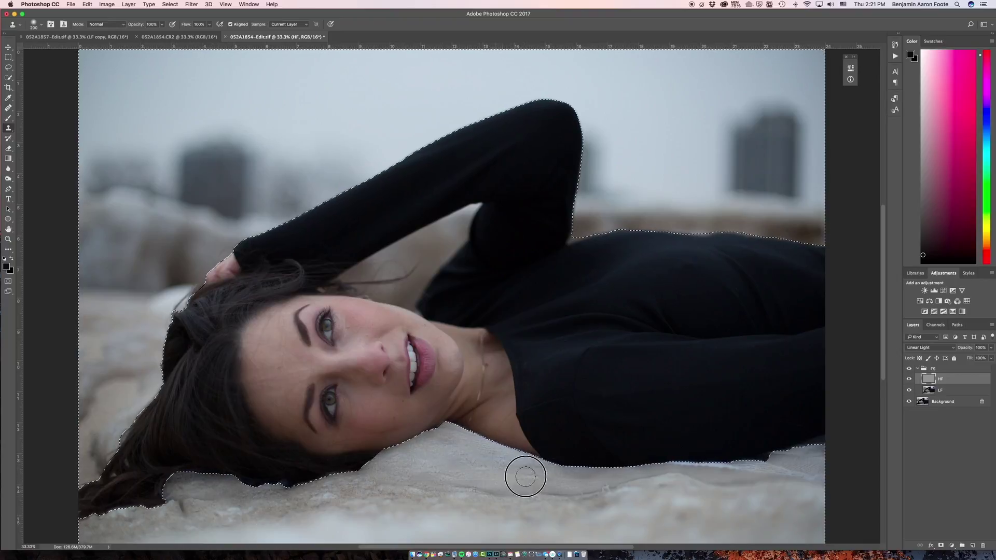
left_click(589, 500, "alt")
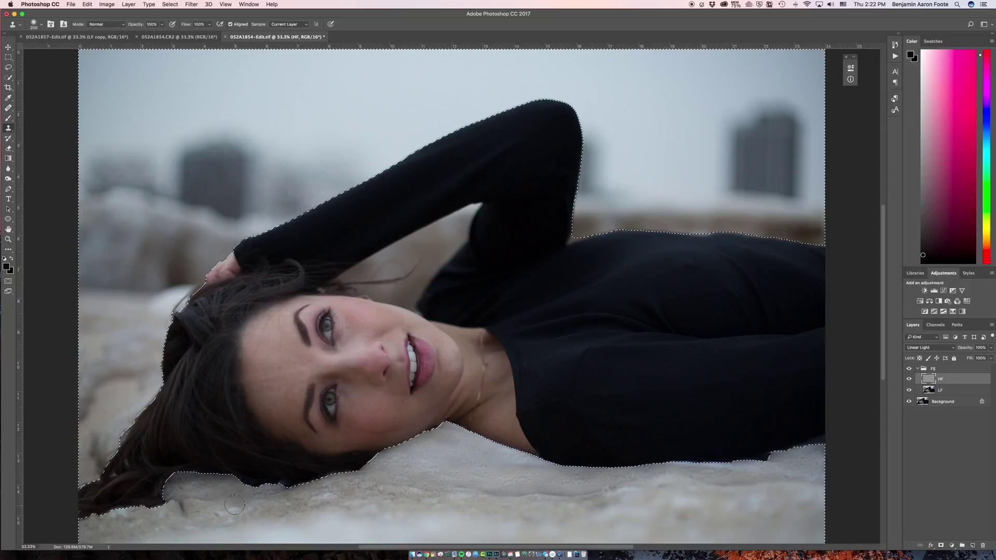
key("super+d")
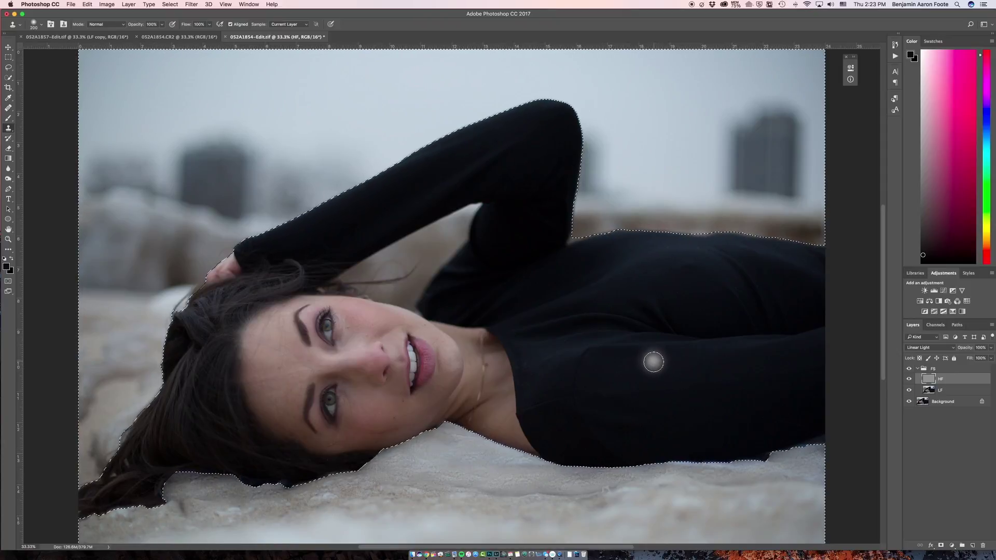
- Collapse the FS group and add a Curves adjustment layer above it, masked by the background selection
left_click(943, 370)
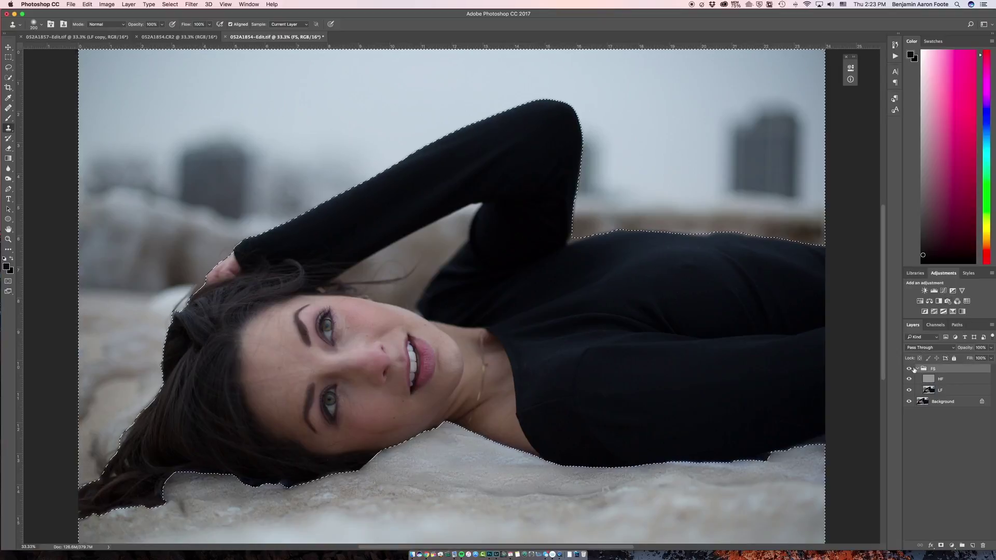
left_click(918, 369)
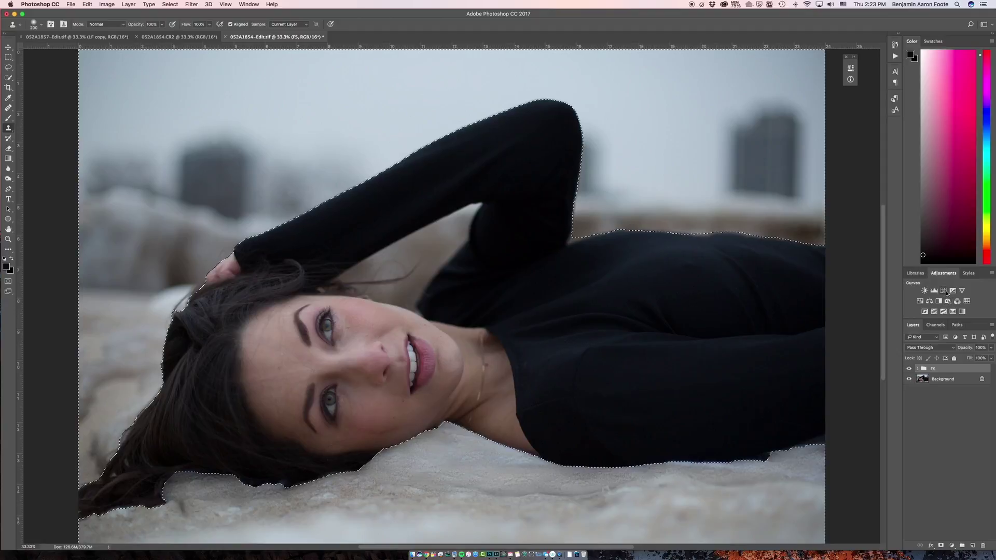
left_click(944, 294)
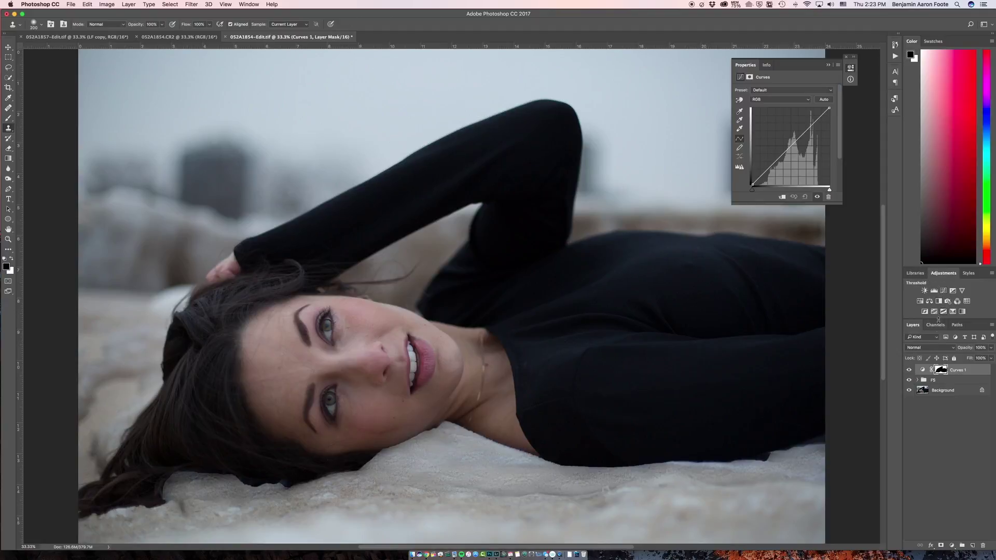
left_click(828, 66)
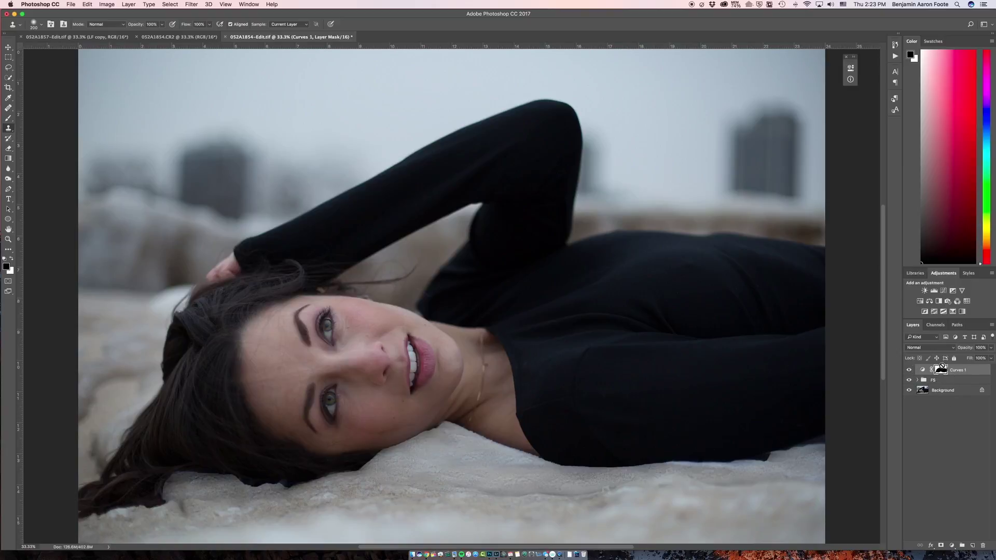
- Expand the FS group and toggle its visibility to compare the jacket area before and after the retouch
left_click(917, 381)
left_click(909, 381)
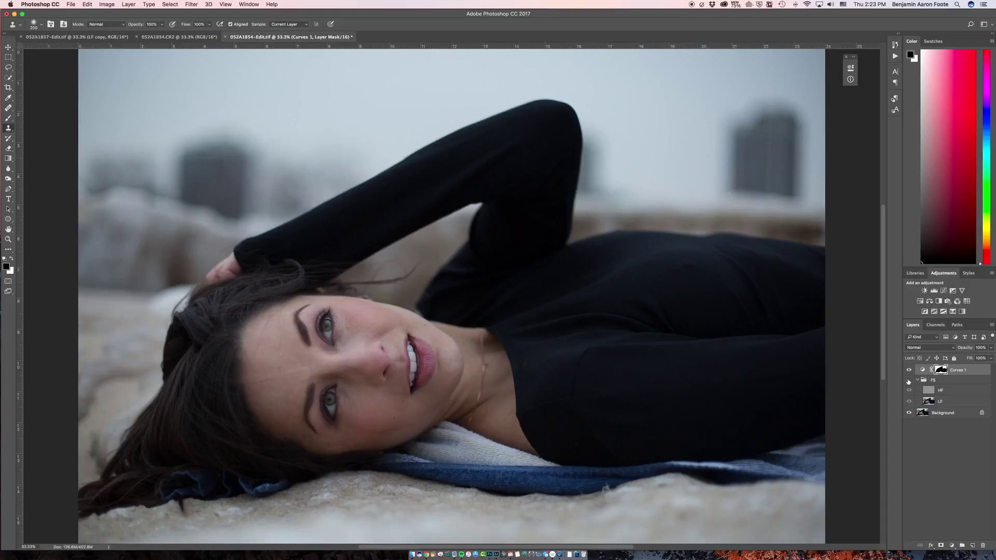
left_click(910, 381)
left_click(909, 381)
left_click(909, 382)
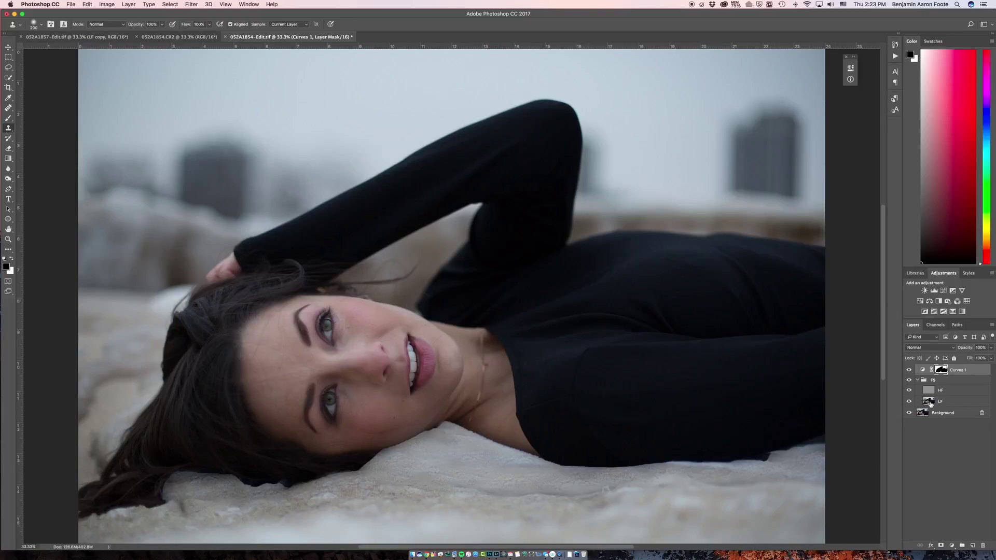
left_click(910, 386)
left_click(910, 386)
left_click(909, 380)
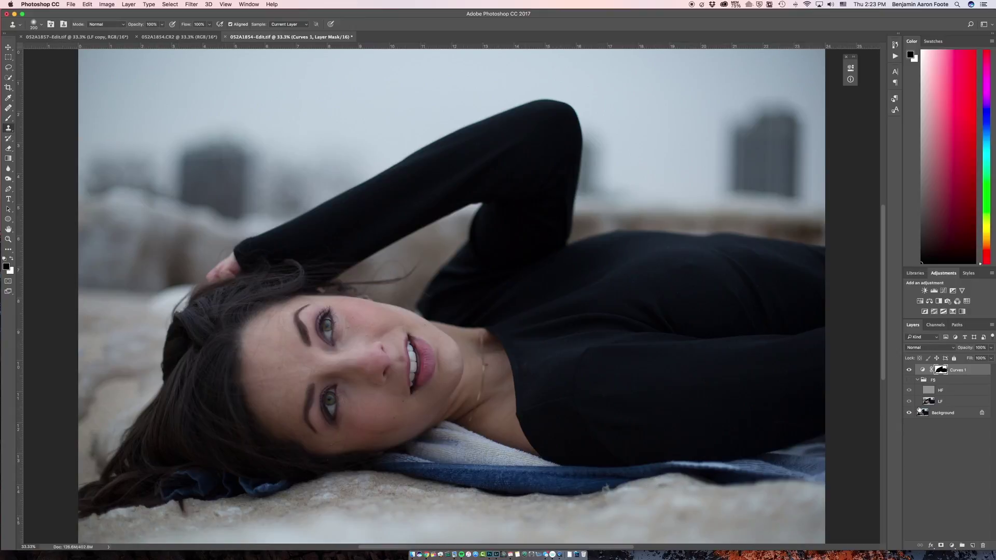
left_click(909, 381)
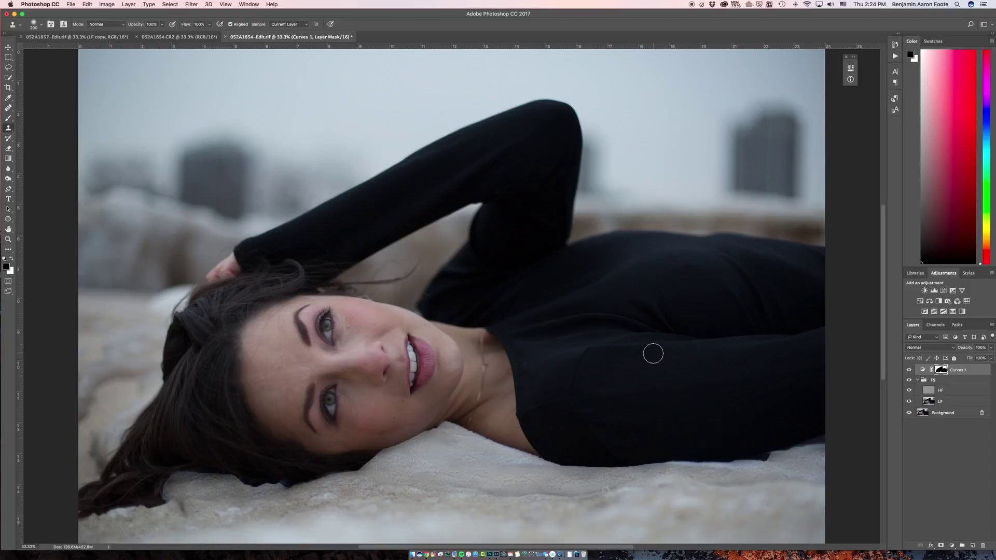
- Clone rock texture along the sweater's lower edge on the HF layer, and undo a full-strength trial stroke on the LF layer
left_click(939, 391)
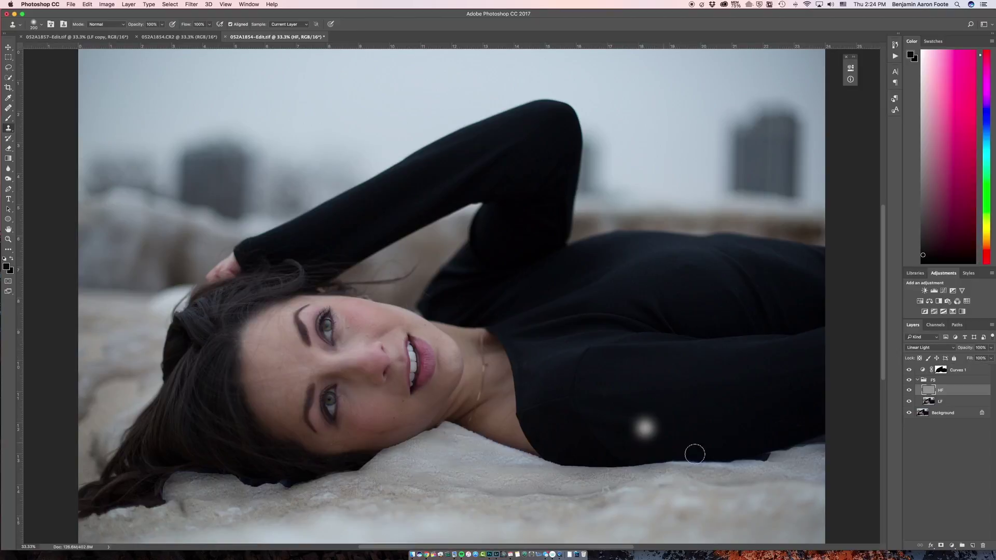
mouse_move(714, 474)
left_mouse_down()
mouse_move(773, 456)
mouse_move(723, 467)
left_mouse_up()
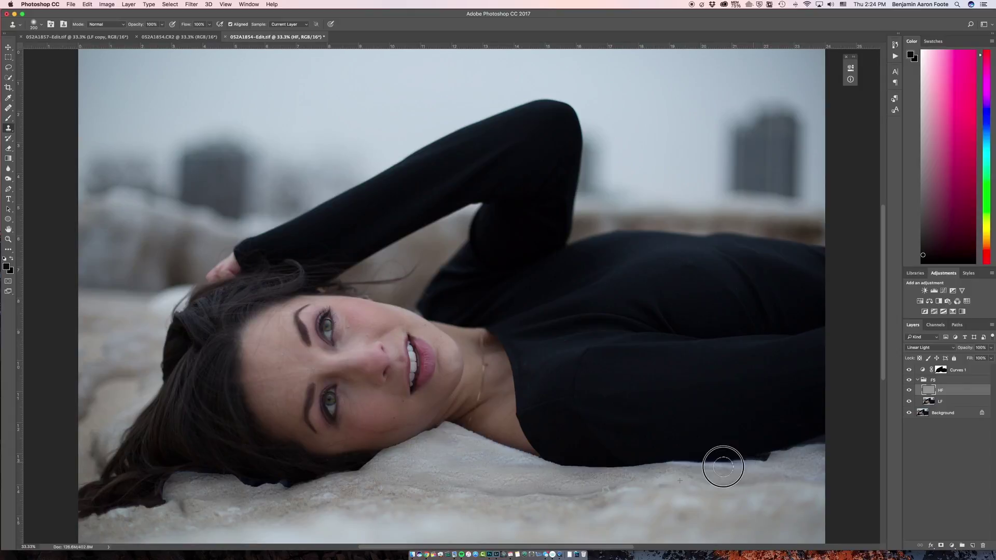
left_click(932, 402)
left_click(729, 484, "alt")
mouse_move(772, 461)
left_mouse_down()
mouse_move(684, 471)
mouse_move(778, 455)
left_mouse_up()
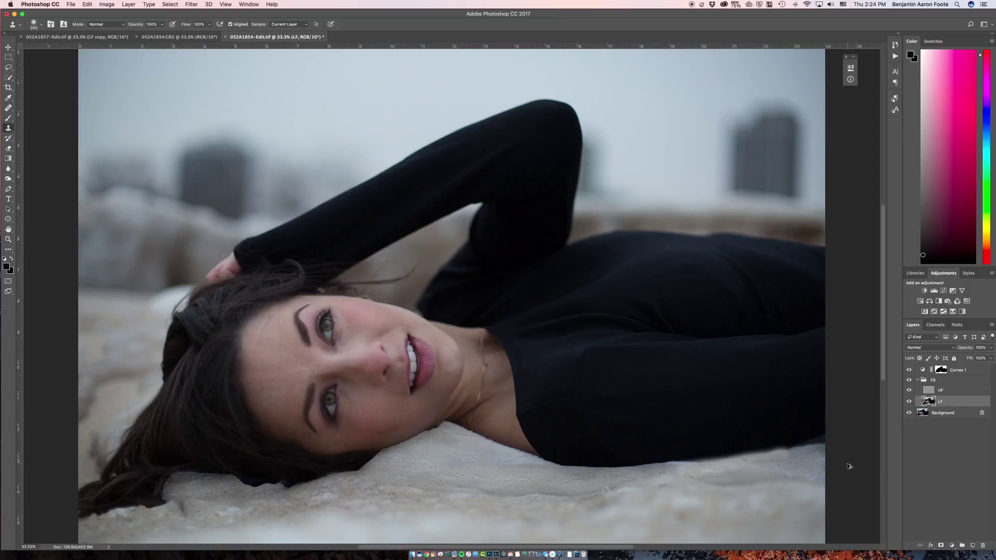
key("super+z")
- Lower the Clone Stamp to 25% opacity with reduced flow and blend rock tones along the sweater's lower edge on the LF layer
left_click_drag(131, 21, 92, 28)
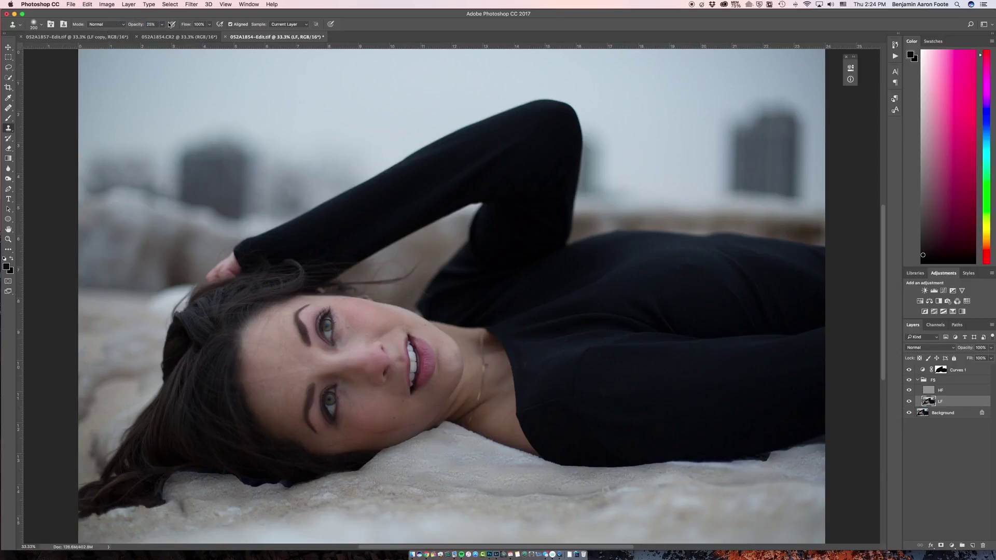
left_click_drag(184, 27, 148, 35)
mouse_move(760, 460)
left_mouse_down()
mouse_move(708, 467)
mouse_move(738, 462)
mouse_move(729, 474)
mouse_move(692, 465)
mouse_move(783, 462)
mouse_move(714, 474)
mouse_move(699, 475)
mouse_move(794, 454)
mouse_move(624, 474)
left_mouse_up()
left_click(786, 468, "alt")
left_click(797, 470, "alt")
left_click(623, 471, "alt")
mouse_move(553, 474)
left_mouse_down()
mouse_move(530, 463)
mouse_move(464, 464)
left_mouse_up()
left_click(481, 452, "alt")
mouse_move(522, 455)
left_mouse_down()
mouse_move(536, 461)
mouse_move(482, 454)
mouse_move(463, 438)
mouse_move(560, 469)
left_mouse_up()
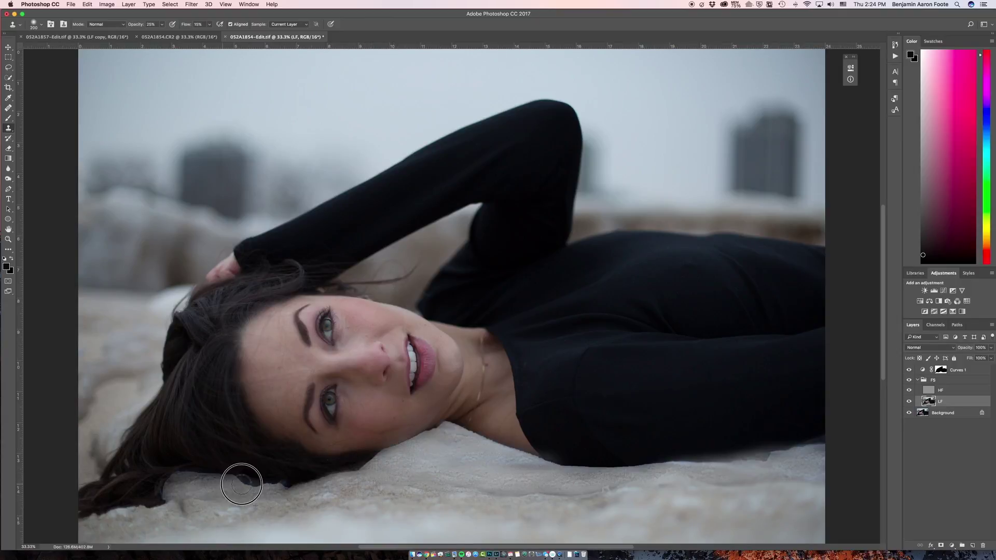
left_click(684, 480, "alt")
mouse_move(714, 464)
left_mouse_down()
mouse_move(819, 456)
mouse_move(810, 456)
left_mouse_up()
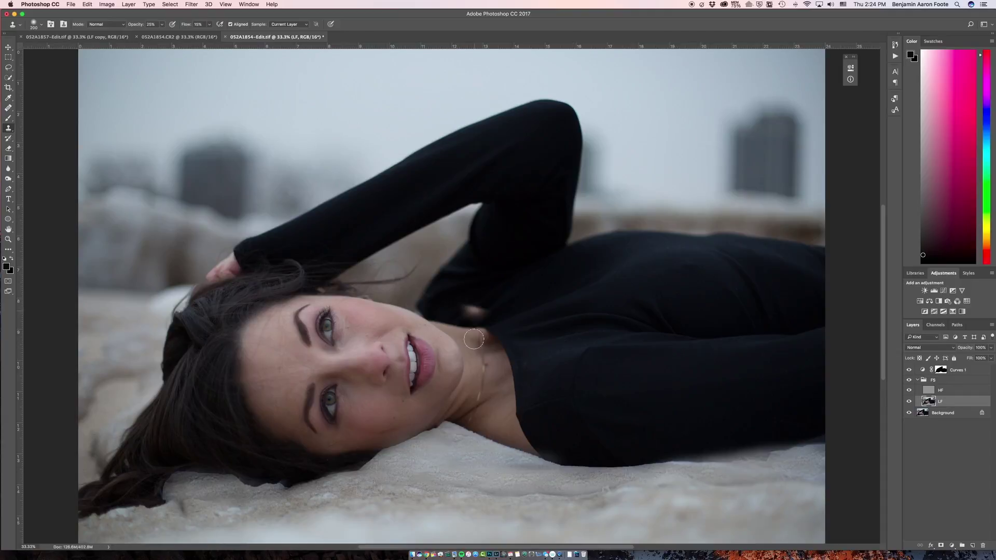
- Add a new layer above Curves 1, fill it with 50% Gray and set its blend mode to Soft Light
left_click(945, 372)
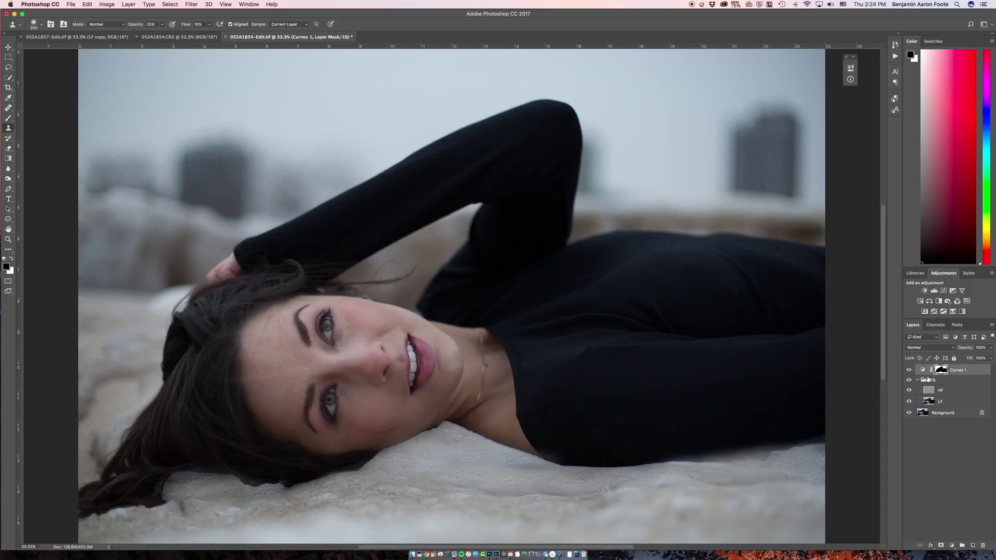
key("shift+super+n")
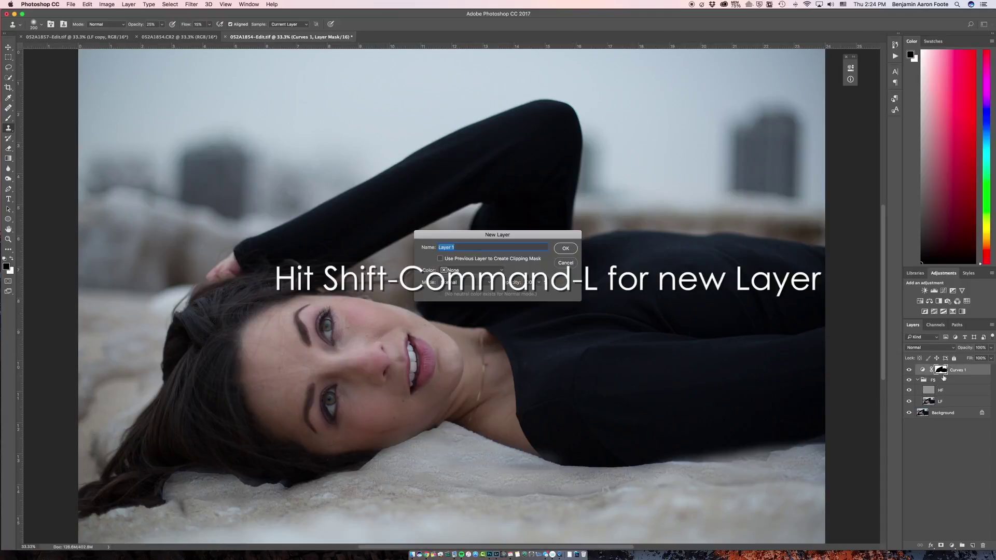
key("Return")
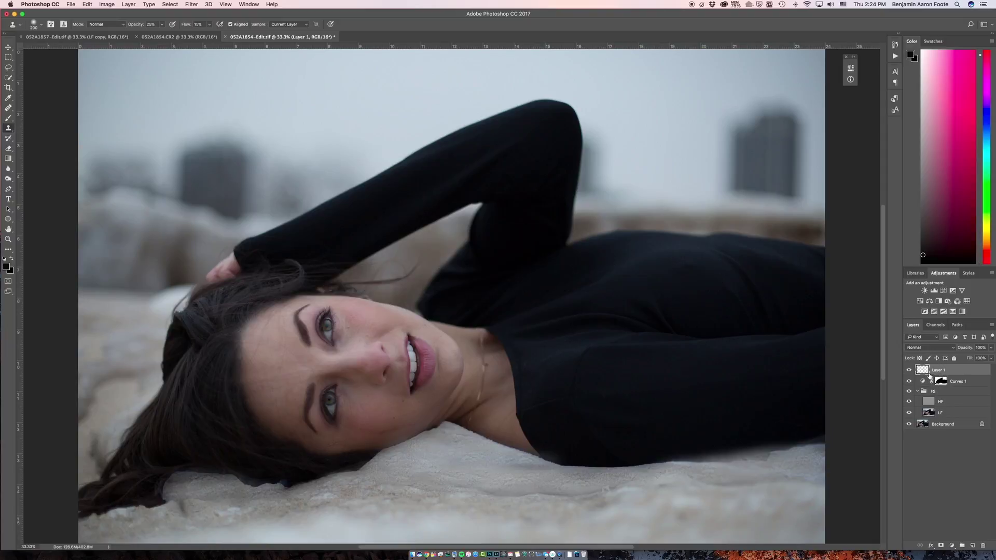
key("shift+BackSpace")
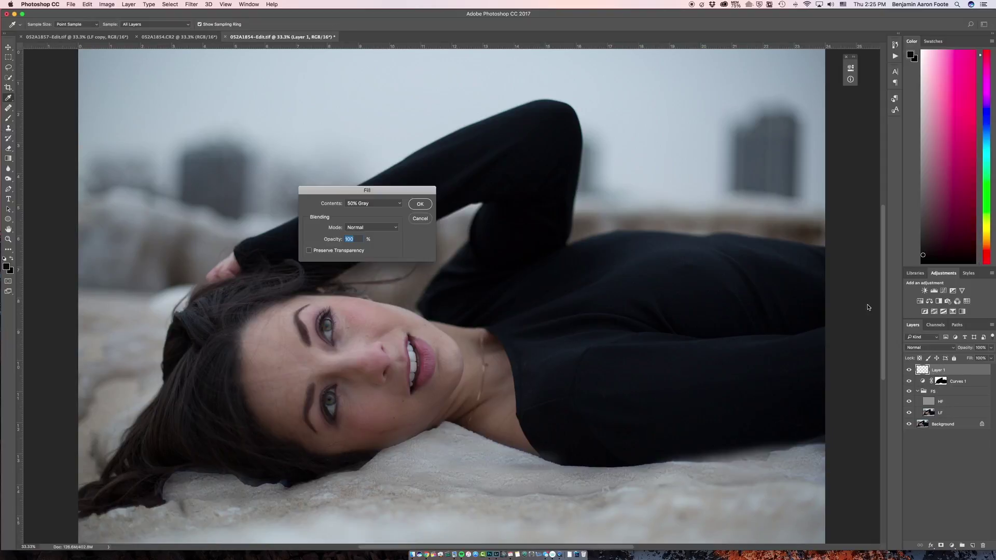
left_click(421, 204)
key("s")
left_click(919, 348)
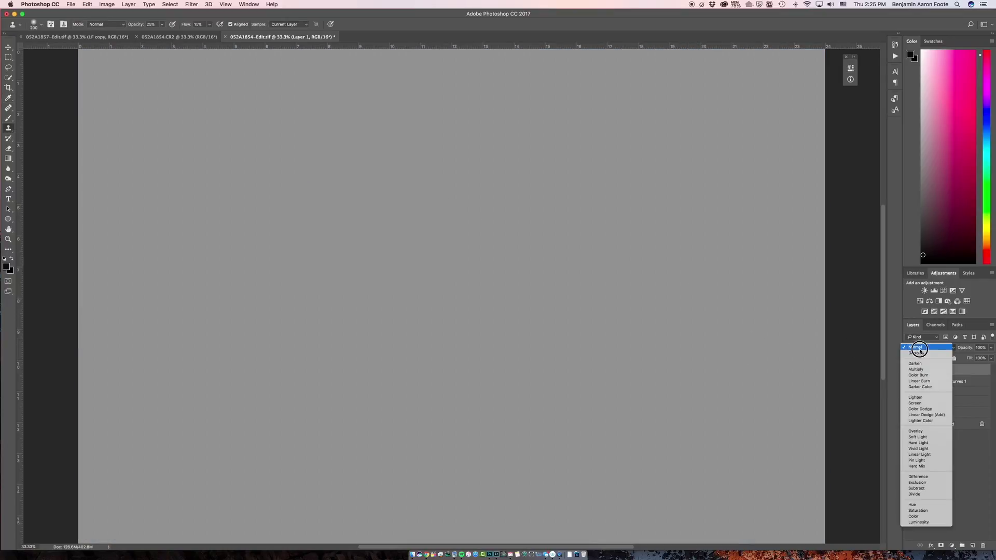
left_click(919, 437)
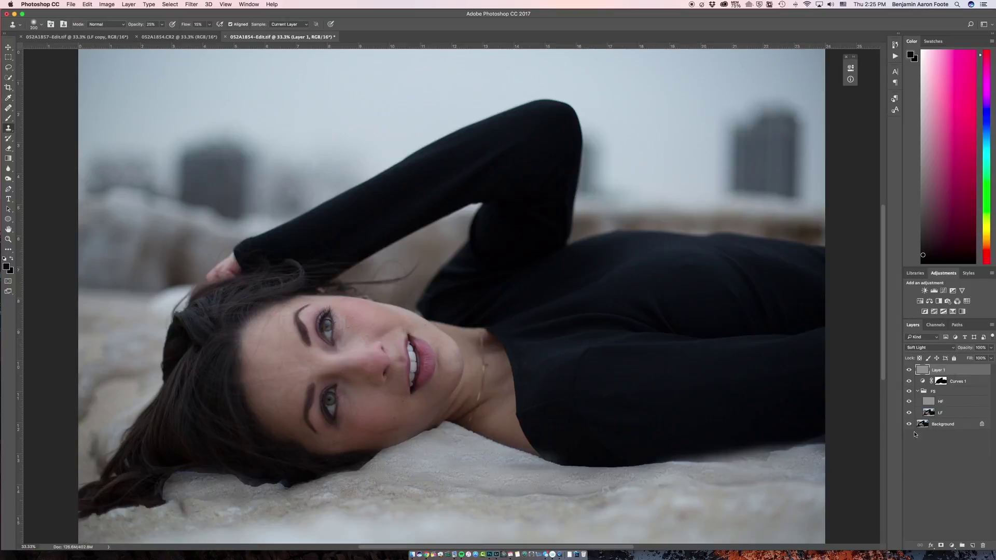
- Toggle the FS group's visibility to compare the rock area before and after the jacket removal
left_click(909, 391)
left_click(909, 391)
left_click(910, 392)
left_click(909, 391)
left_click(909, 391)
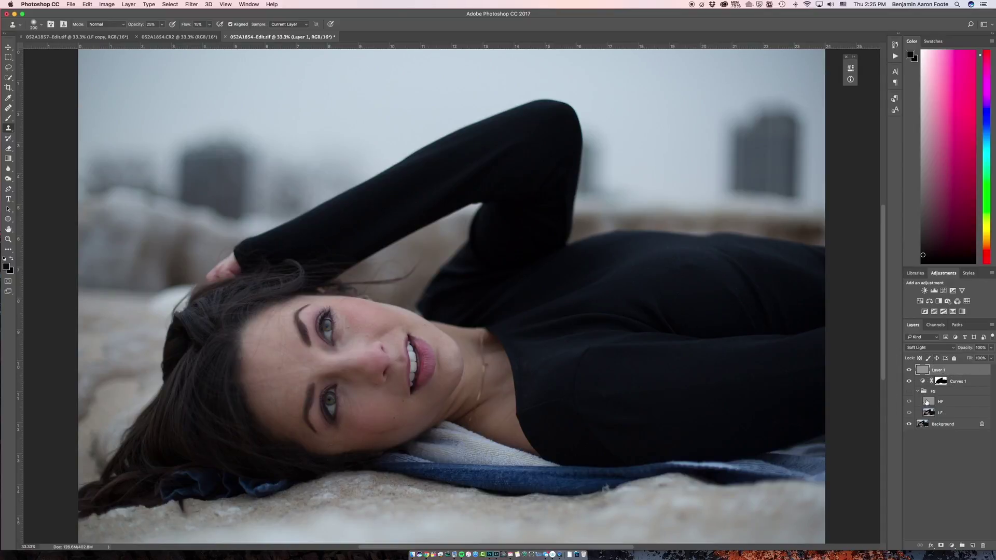
left_click(910, 392)
left_click(909, 392)
left_click(909, 392)
left_click(910, 393)
left_click(909, 393)
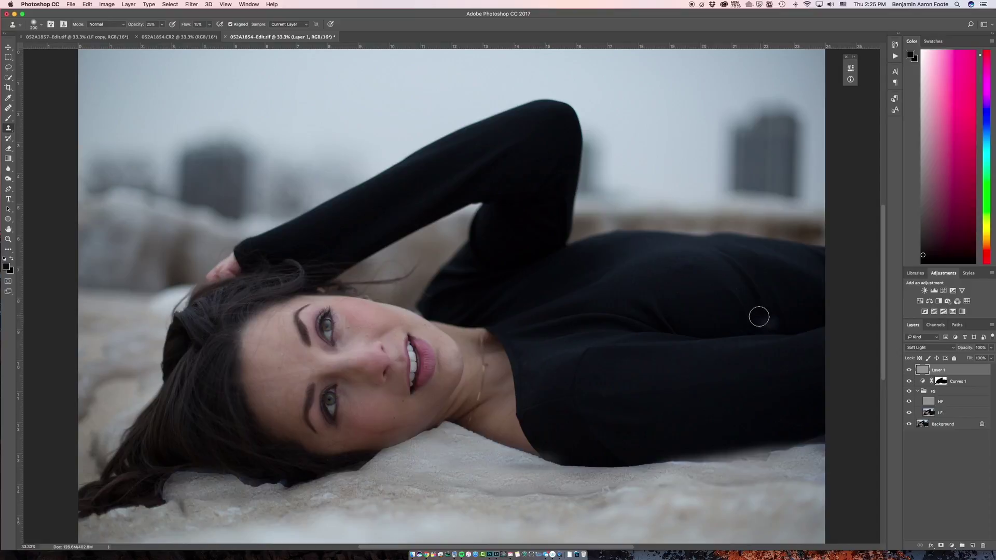
- Burn midtones at 25% exposure on the gray layer beneath the neck and sweater, loading the Curves 1 mask as a selection
key("o")
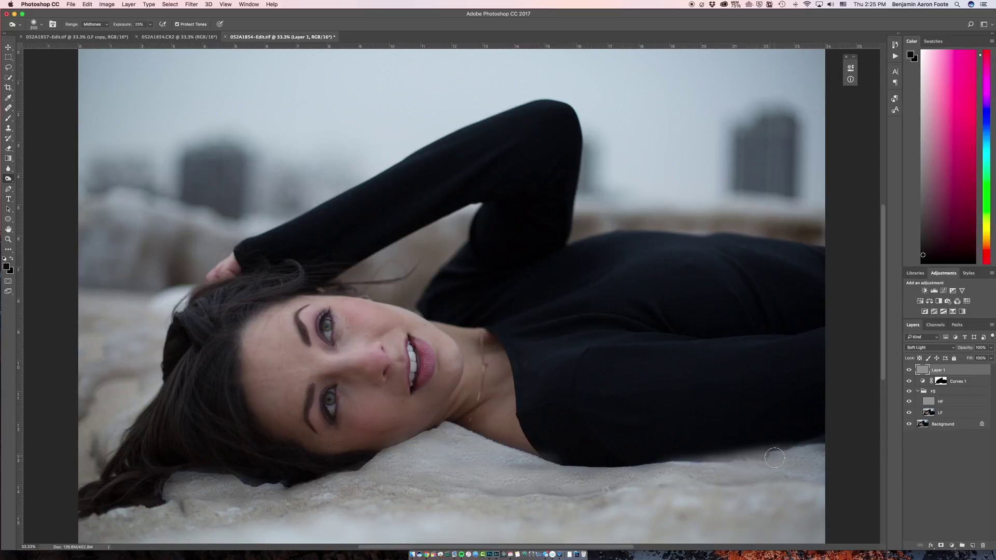
mouse_move(768, 454)
left_mouse_down()
mouse_move(583, 479)
mouse_move(427, 430)
mouse_move(316, 479)
mouse_move(279, 487)
mouse_move(210, 478)
mouse_move(360, 472)
mouse_move(341, 473)
mouse_move(417, 440)
mouse_move(529, 465)
mouse_move(456, 442)
mouse_move(477, 457)
mouse_move(265, 486)
mouse_move(178, 484)
mouse_move(193, 471)
mouse_move(184, 476)
mouse_move(259, 482)
mouse_move(211, 477)
mouse_move(358, 469)
mouse_move(420, 442)
mouse_move(471, 439)
left_mouse_up()
mouse_move(683, 464)
left_mouse_down()
mouse_move(830, 456)
mouse_move(736, 469)
mouse_move(729, 463)
mouse_move(781, 459)
mouse_move(480, 445)
mouse_move(224, 489)
mouse_move(205, 478)
mouse_move(367, 467)
mouse_move(464, 443)
mouse_move(387, 460)
left_mouse_up()
left_click(941, 382, "super")
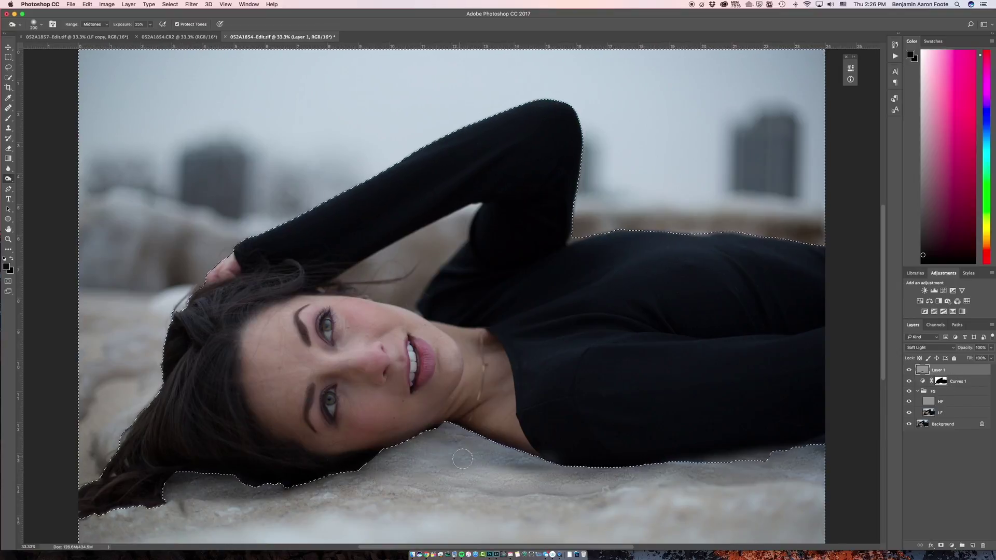
mouse_move(480, 448)
left_mouse_down()
mouse_move(424, 440)
mouse_move(372, 462)
mouse_move(414, 458)
mouse_move(408, 445)
mouse_move(544, 459)
mouse_move(552, 474)
mouse_move(778, 457)
mouse_move(501, 447)
mouse_move(212, 490)
mouse_move(409, 450)
mouse_move(483, 448)
mouse_move(84, 520)
mouse_move(426, 457)
mouse_move(745, 474)
mouse_move(652, 473)
mouse_move(822, 460)
mouse_move(715, 471)
mouse_move(637, 463)
mouse_move(584, 476)
mouse_move(444, 434)
mouse_move(415, 435)
mouse_move(379, 458)
left_mouse_up()
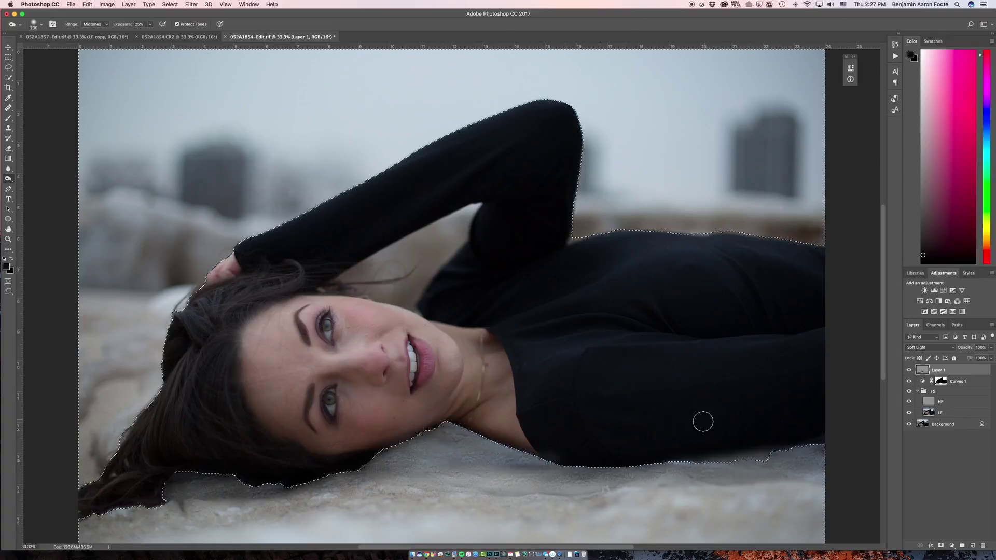
- Toggle the gray burn layer to compare its shading, clear the selection and hide the Curves 1 layer
left_click(910, 371)
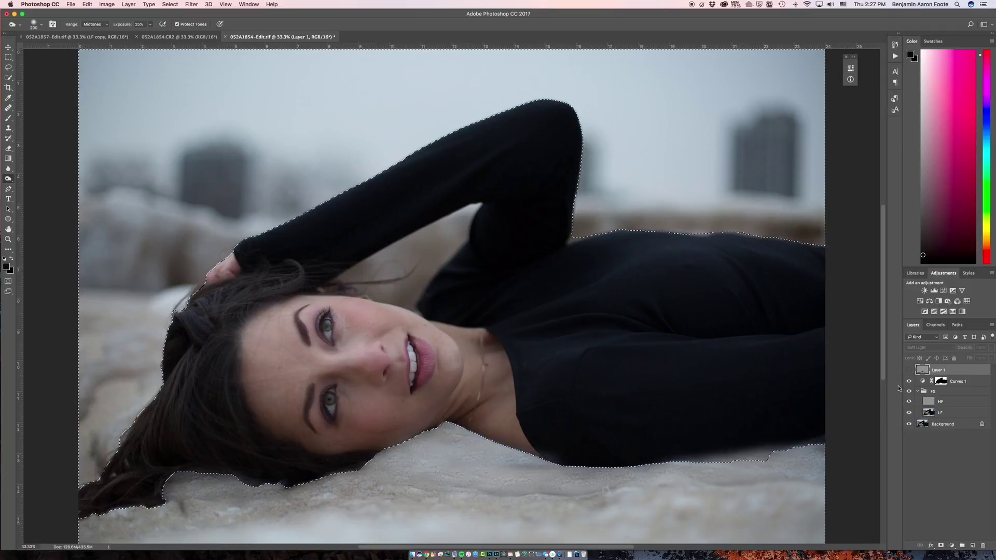
left_click(909, 370)
left_click(910, 370)
left_click(911, 370)
key("super+d")
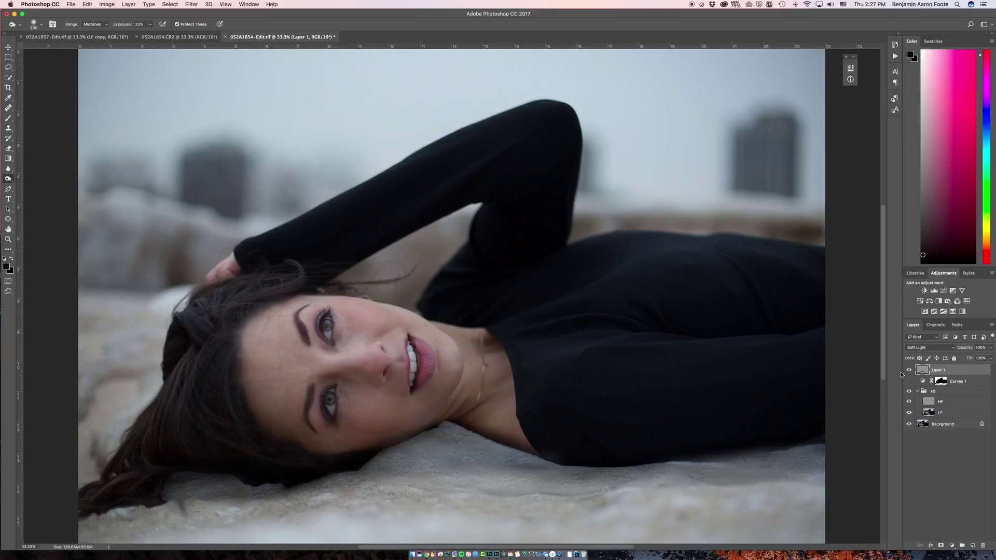
left_click(910, 370)
- Examine the shading under the woman with the whole photo at a reduced size and at fitted size
key("super+minus")
key("super+minus")
key("super+minus")
key("super+minus")
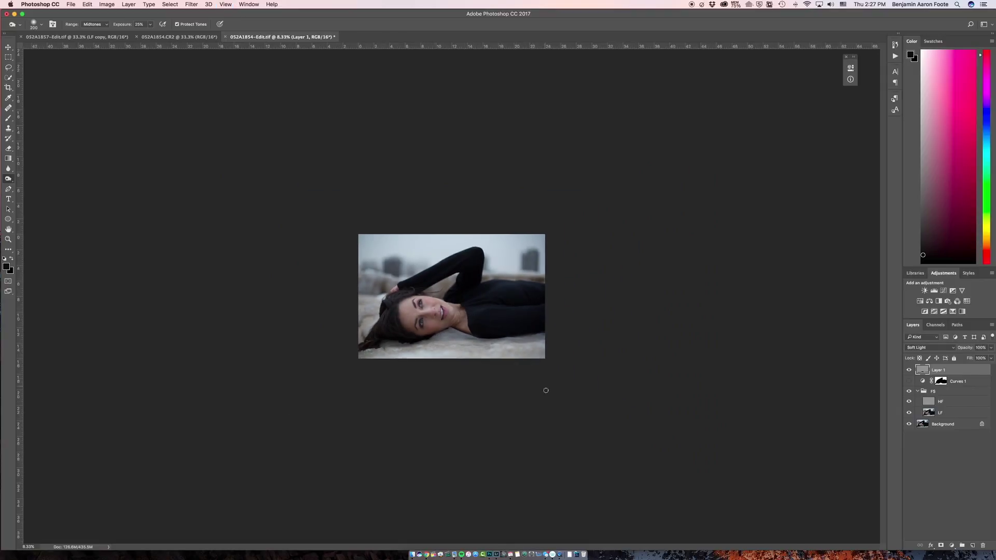
key("super+plus")
key("super+plus")
key("super+plus")
key("super+plus")
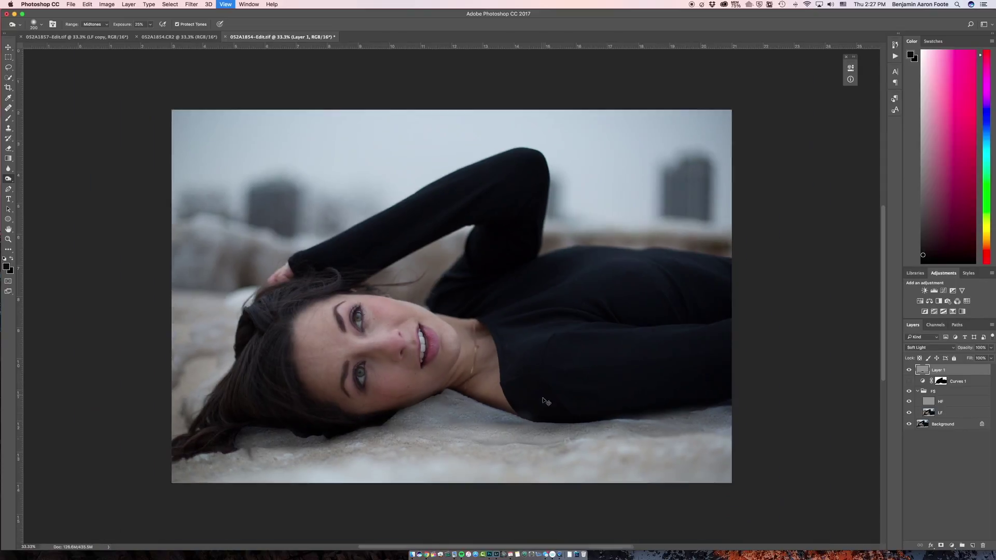
key("super+0")
- Clone dark sweater tones onto the rock beneath the neck and shoulder on the LF layer, using the Clone Stamp in Darken mode
left_click(930, 415)
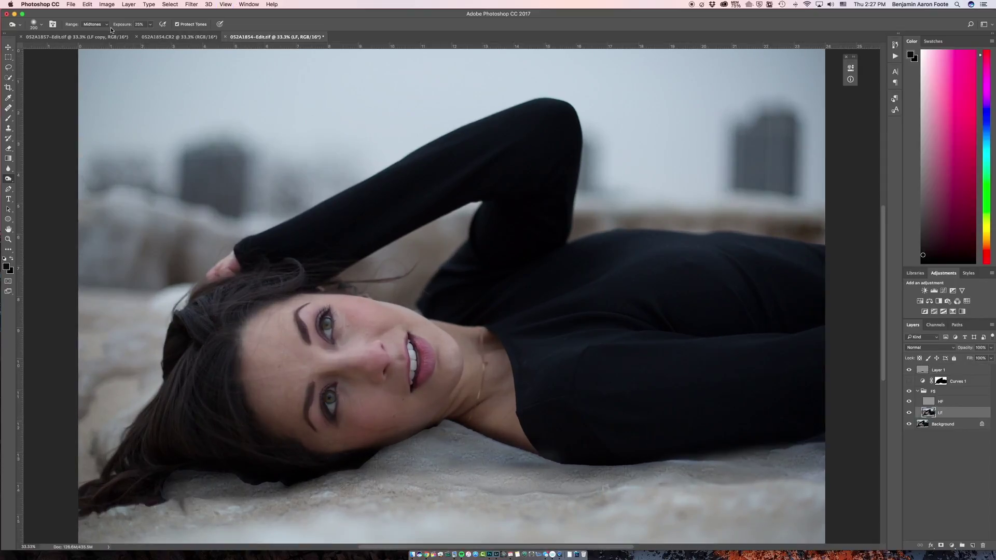
key("s")
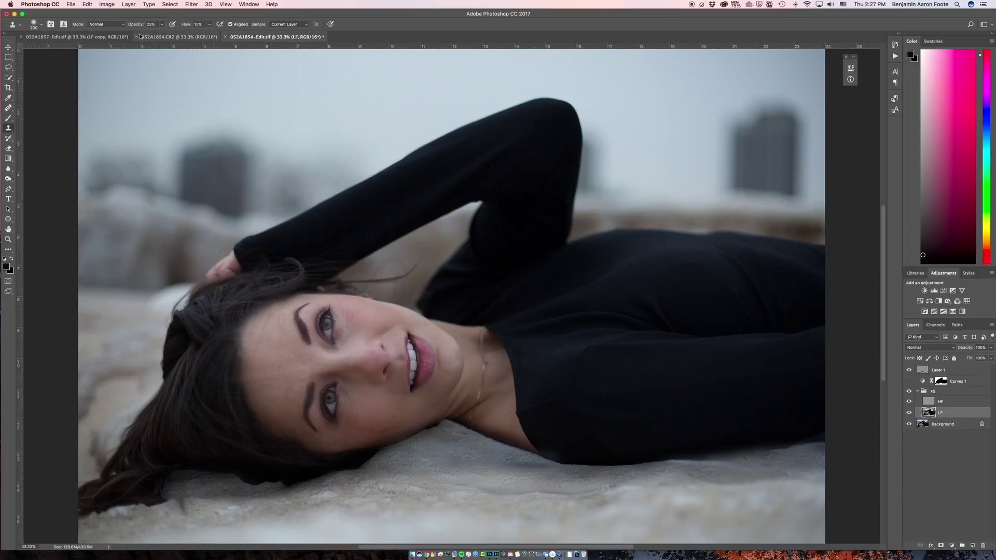
left_click(106, 25)
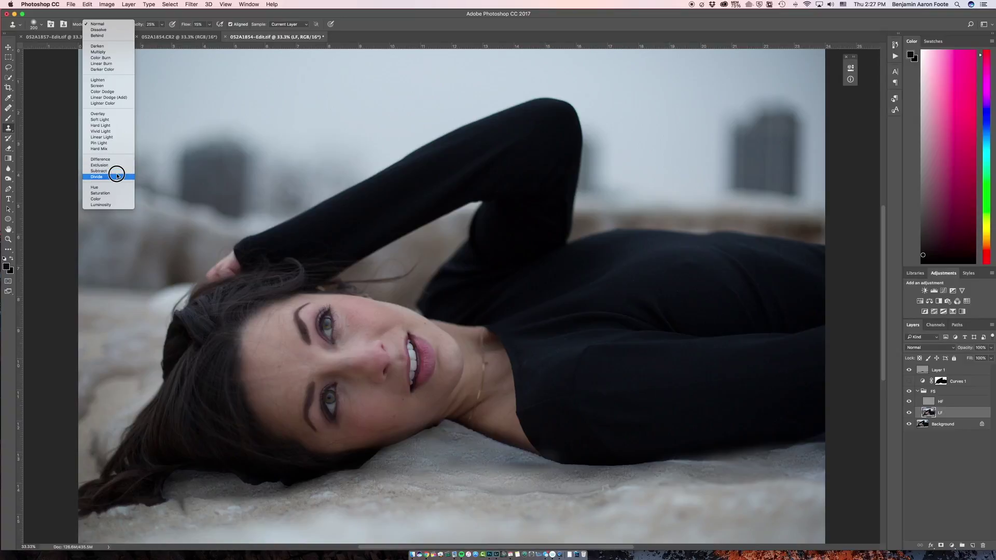
left_click(110, 52)
left_click(113, 24)
left_click(113, 19)
left_click(113, 24)
left_click(113, 19)
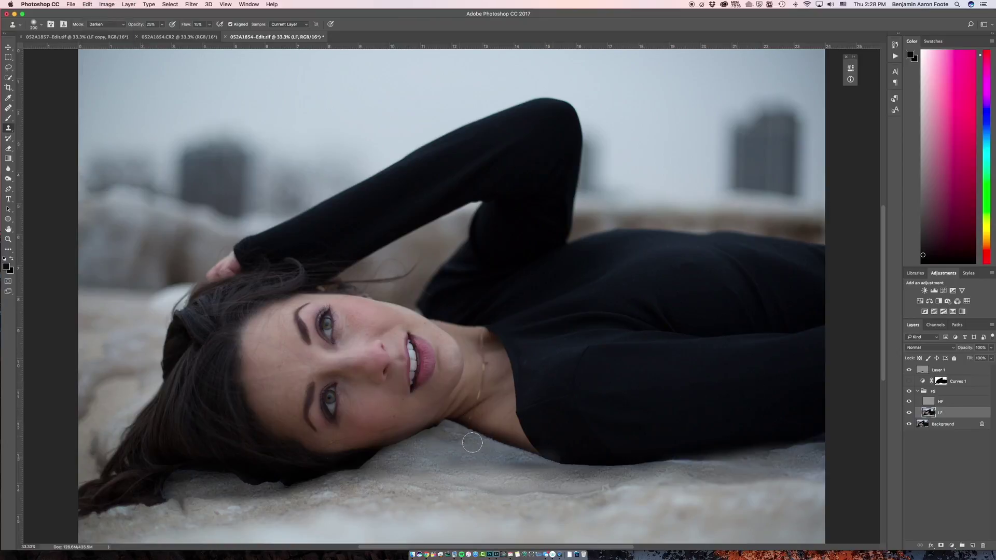
mouse_move(493, 442)
left_mouse_down()
mouse_move(463, 437)
mouse_move(472, 428)
mouse_move(377, 452)
mouse_move(390, 463)
mouse_move(502, 452)
mouse_move(455, 437)
mouse_move(422, 445)
mouse_move(454, 429)
mouse_move(393, 448)
mouse_move(411, 453)
mouse_move(436, 442)
mouse_move(405, 438)
mouse_move(369, 458)
mouse_move(461, 431)
mouse_move(493, 453)
mouse_move(441, 452)
left_mouse_up()
mouse_move(518, 438)
left_mouse_down()
mouse_move(542, 464)
mouse_move(485, 443)
mouse_move(498, 441)
mouse_move(365, 463)
mouse_move(383, 461)
mouse_move(374, 470)
mouse_move(456, 435)
mouse_move(415, 439)
mouse_move(580, 473)
mouse_move(547, 455)
left_mouse_up()
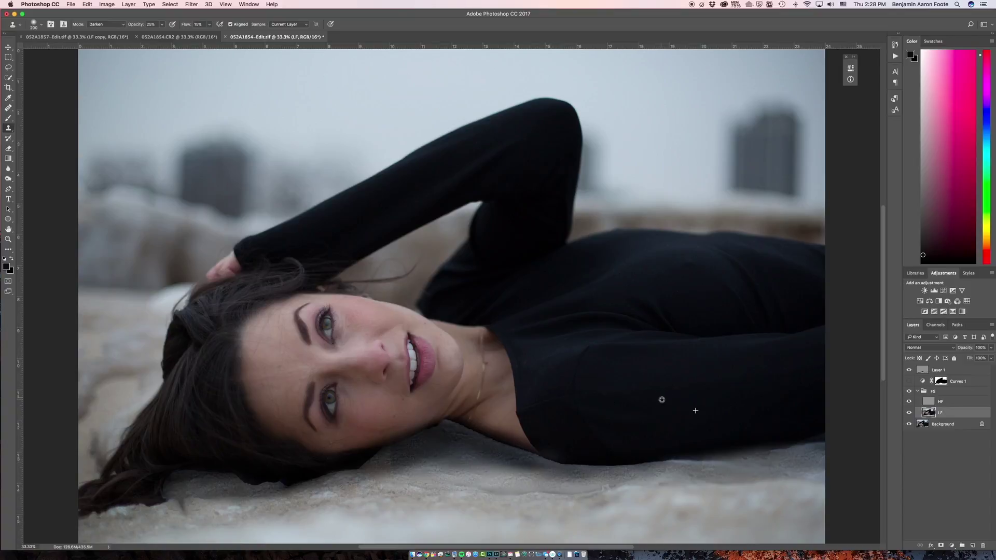
mouse_move(488, 437)
left_mouse_down()
mouse_move(446, 428)
mouse_move(566, 466)
mouse_move(391, 460)
mouse_move(430, 460)
left_mouse_up()
mouse_move(522, 444)
left_mouse_down()
mouse_move(371, 465)
mouse_move(456, 425)
mouse_move(446, 431)
mouse_move(503, 441)
mouse_move(521, 452)
mouse_move(503, 449)
mouse_move(508, 458)
mouse_move(558, 471)
mouse_move(385, 460)
mouse_move(410, 471)
mouse_move(391, 456)
mouse_move(415, 451)
mouse_move(517, 467)
mouse_move(450, 457)
mouse_move(431, 442)
mouse_move(449, 428)
mouse_move(383, 463)
left_mouse_up()
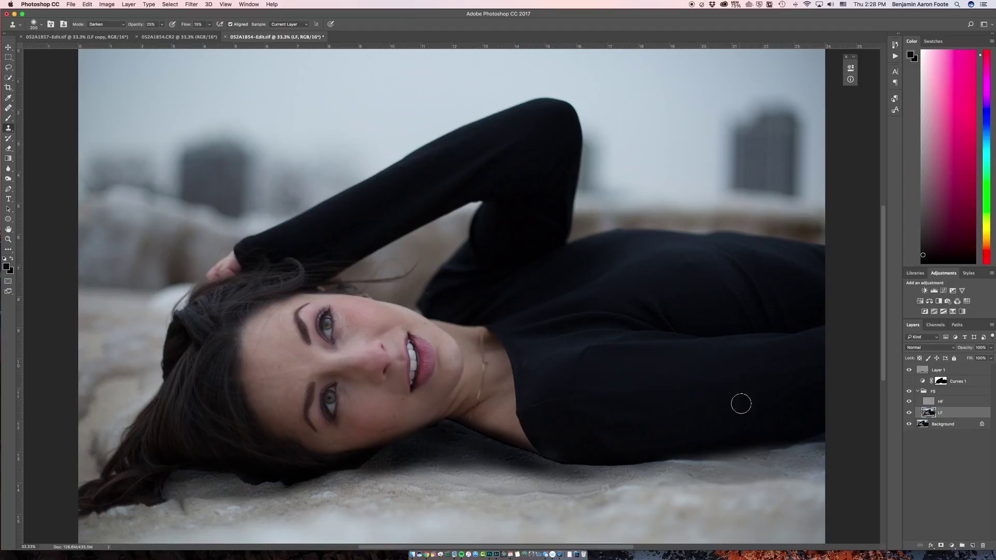
- Duplicate the Background layer, apply Gaussian Blur to the copy and place it in the FS group beneath LF
left_click(927, 425)
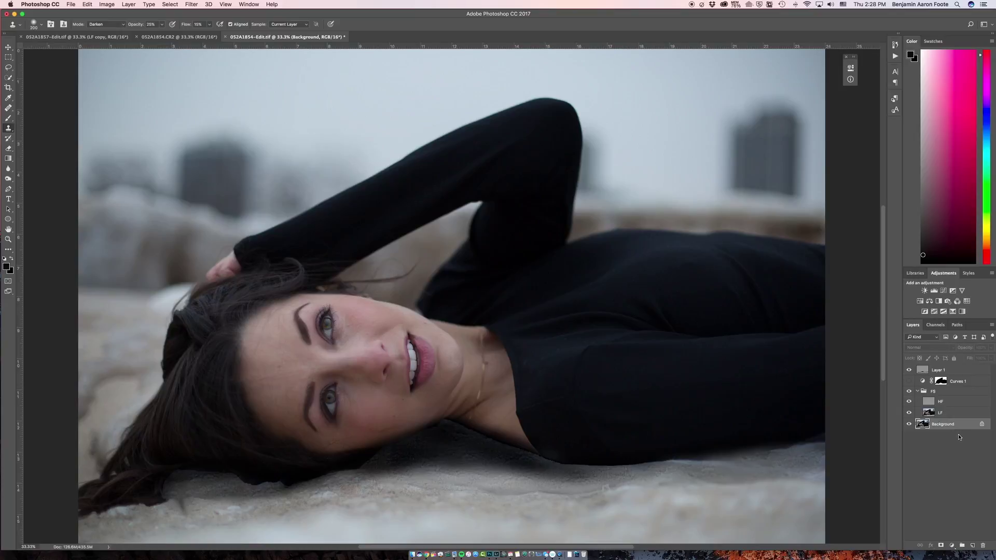
key("super+j")
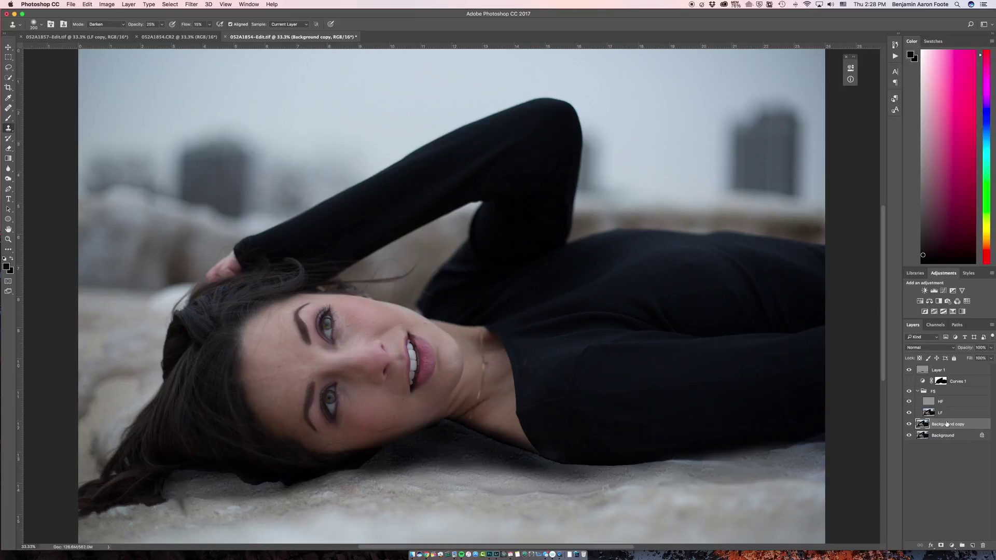
key("alt+super+f")
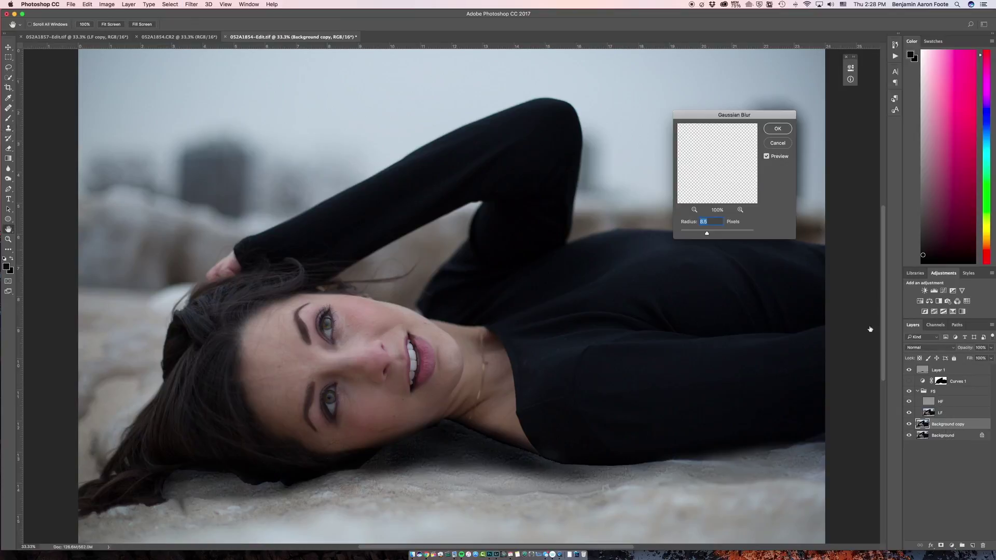
left_click(780, 129)
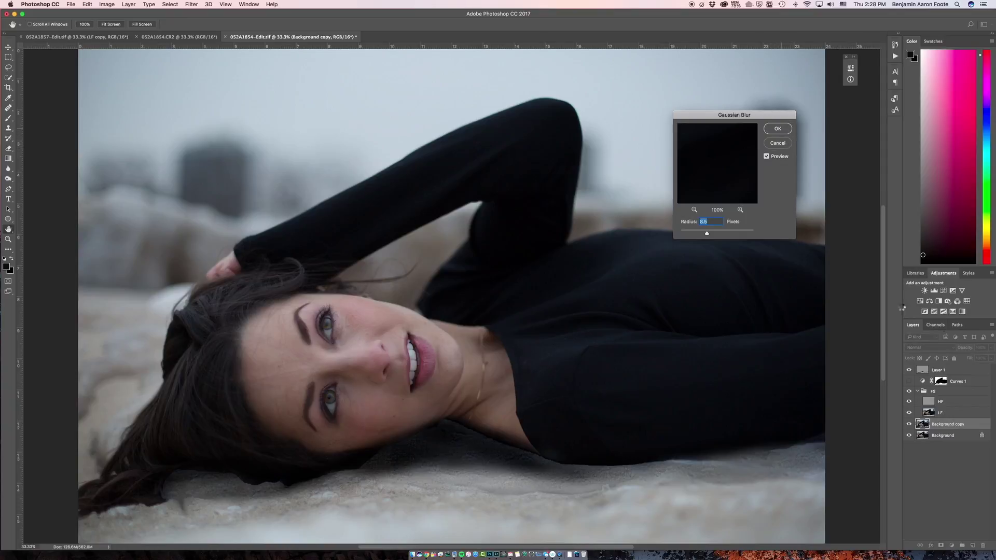
key("s")
mouse_move(953, 424)
left_mouse_down()
mouse_move(954, 411)
mouse_move(951, 431)
left_mouse_up()
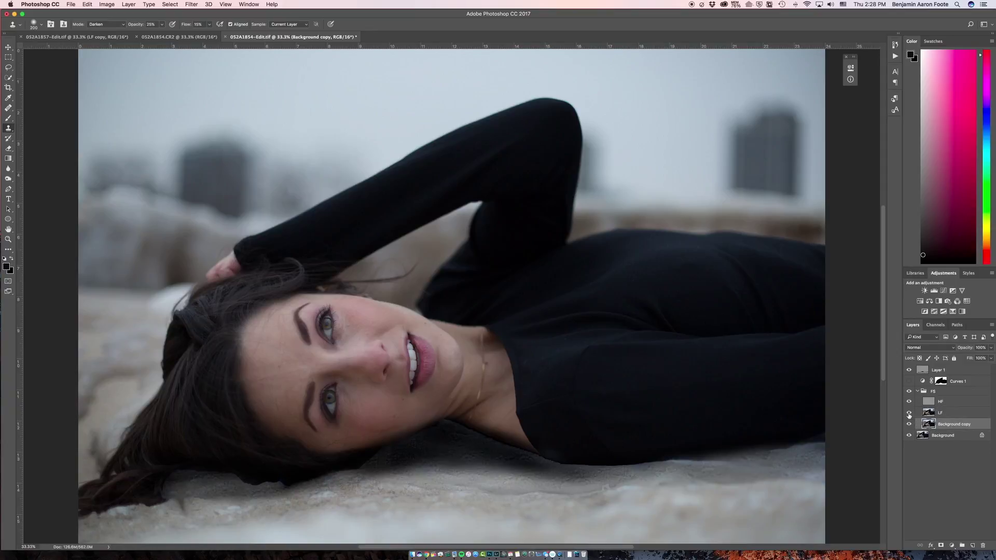
- Toggle the LF layer's visibility to compare the cloned rock with the blurred original beneath it
left_click(909, 413)
left_click(917, 418)
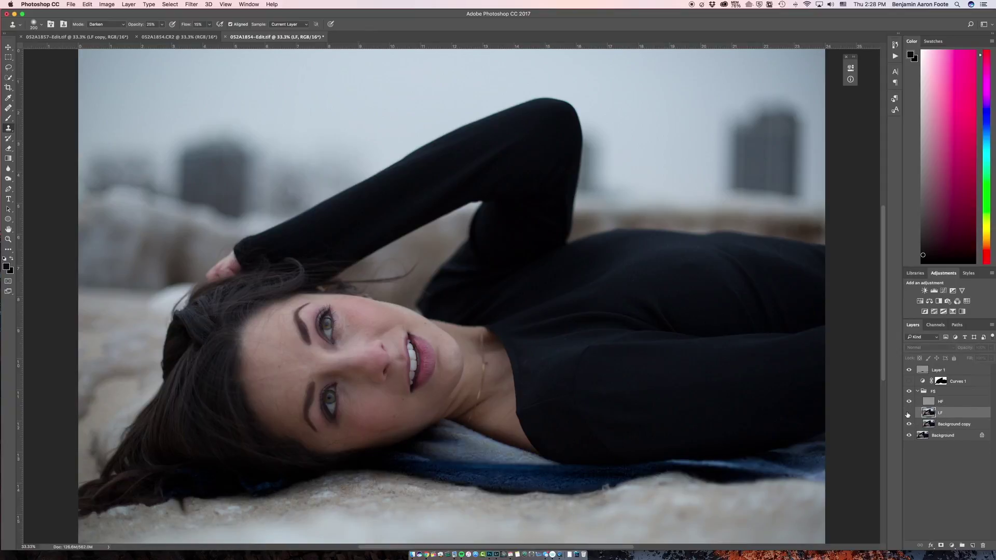
left_click(909, 413)
left_click(910, 413)
left_click(909, 414)
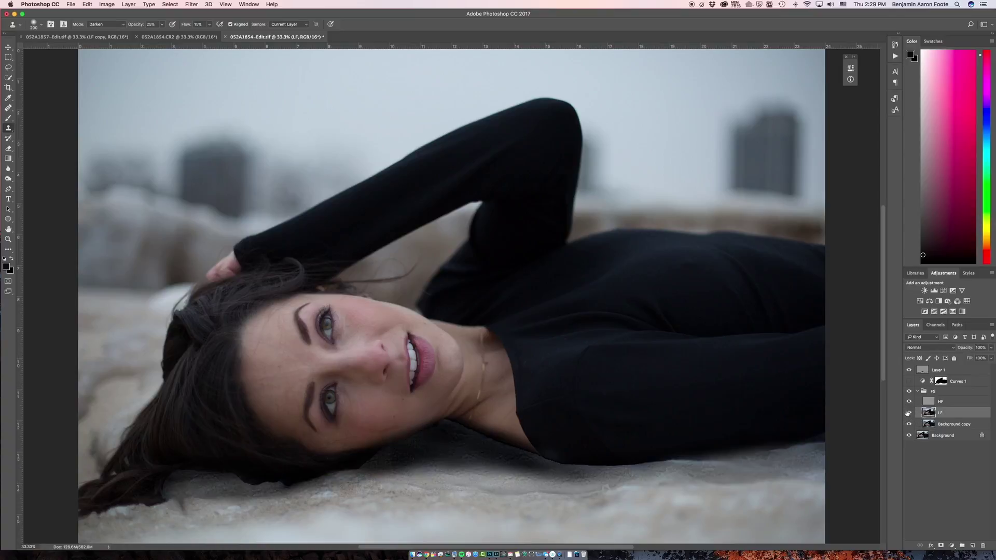
left_click(908, 415)
left_click(907, 416)
left_click(908, 415)
left_click(907, 415)
- Clone dark sweater tones along the sweater's lower edge on the LF layer, undoing a stroke and repainting near the arm
left_click(649, 424, "alt")
left_click_drag(548, 467, 790, 444)
left_click(700, 412, "alt")
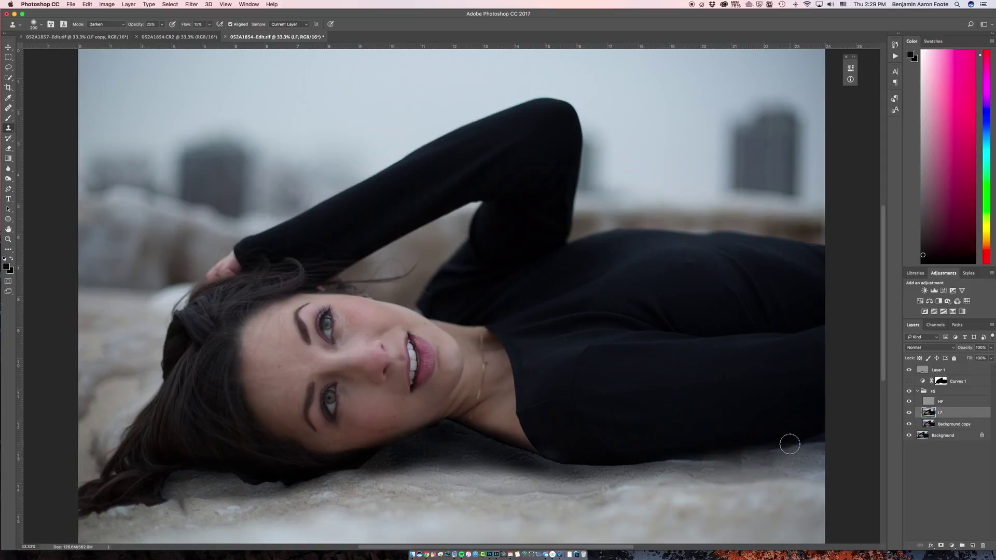
key("super+z")
mouse_move(717, 456)
left_mouse_down()
mouse_move(746, 453)
mouse_move(719, 455)
left_mouse_up()
- Deepen the shadow on the rock below the neck and shoulder on the LF layer by cloning tones sampled from the sweater
left_click(577, 417, "alt")
mouse_move(426, 451)
left_mouse_down()
mouse_move(443, 418)
mouse_move(461, 427)
mouse_move(447, 433)
mouse_move(454, 450)
mouse_move(524, 462)
mouse_move(513, 447)
mouse_move(473, 436)
mouse_move(441, 442)
mouse_move(576, 460)
mouse_move(540, 456)
mouse_move(565, 456)
left_mouse_up()
left_click(582, 425, "alt")
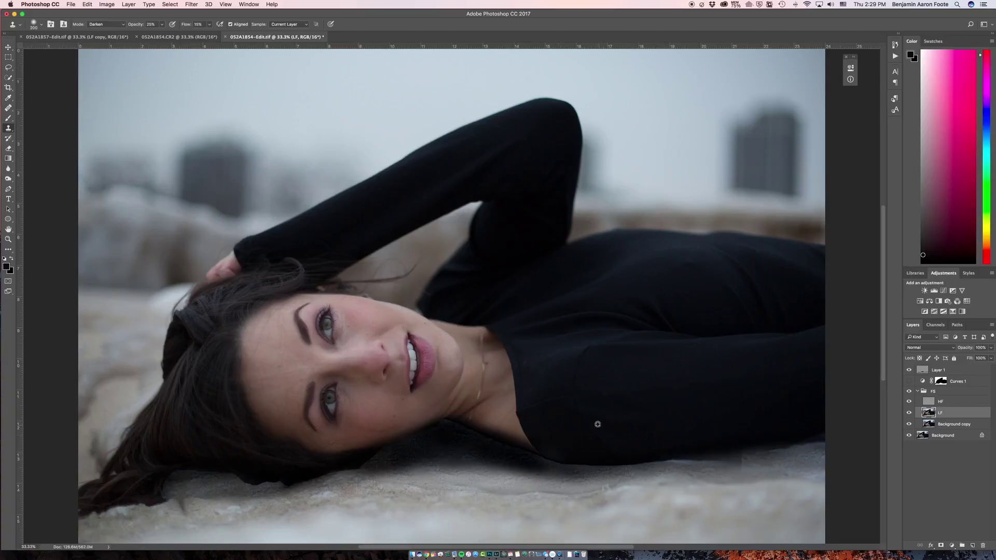
left_click_drag(460, 450, 399, 457)
left_click_drag(509, 462, 396, 479)
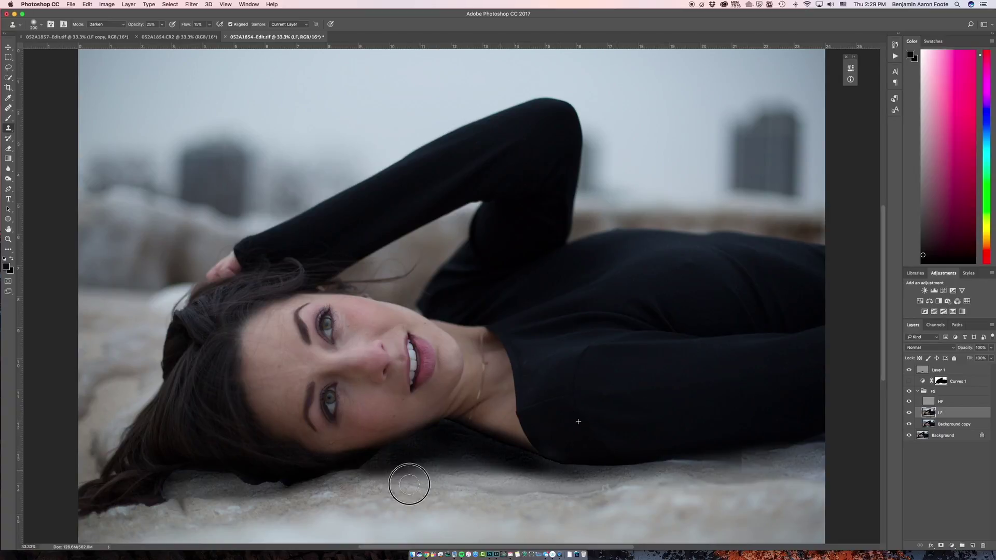
mouse_move(422, 463)
left_mouse_down()
mouse_move(566, 472)
mouse_move(353, 490)
mouse_move(572, 481)
left_mouse_up()
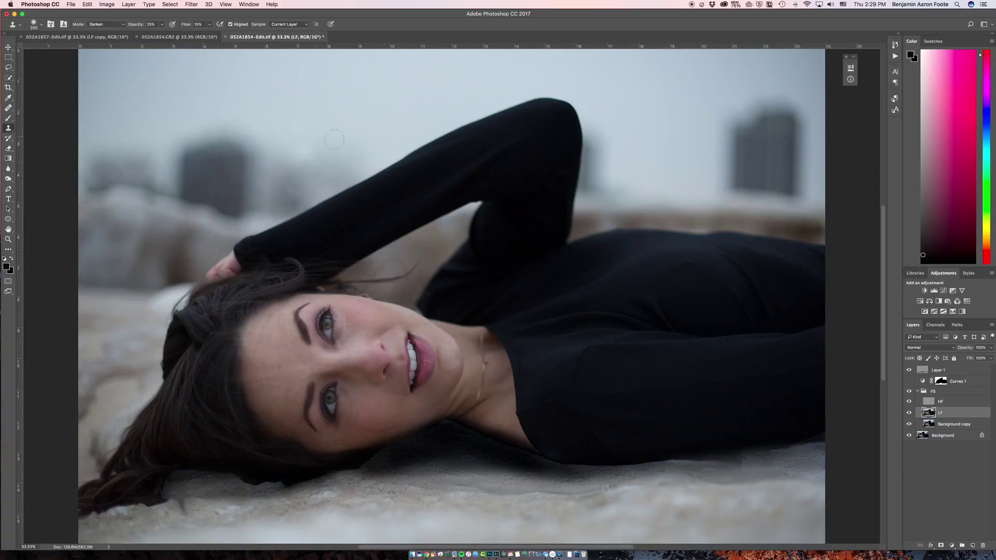
- Clone dark hair tones along the hair's lower edge on the LF layer to shade the rock there
mouse_move(213, 440)
left_mouse_down()
mouse_move(209, 476)
mouse_move(169, 475)
mouse_move(282, 479)
mouse_move(238, 487)
mouse_move(239, 478)
mouse_move(336, 466)
mouse_move(263, 487)
mouse_move(375, 459)
mouse_move(319, 492)
left_mouse_up()
left_click(229, 434, "alt")
left_click(199, 460, "alt")
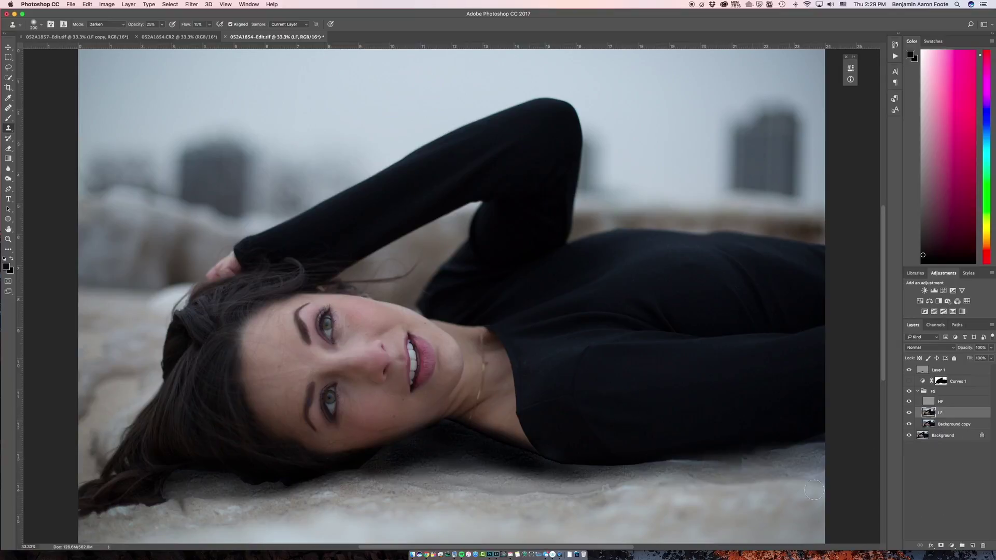
- Add a layer mask to the LF layer and softly brush black along the sweater's lower edge at the far arm
left_click(942, 545)
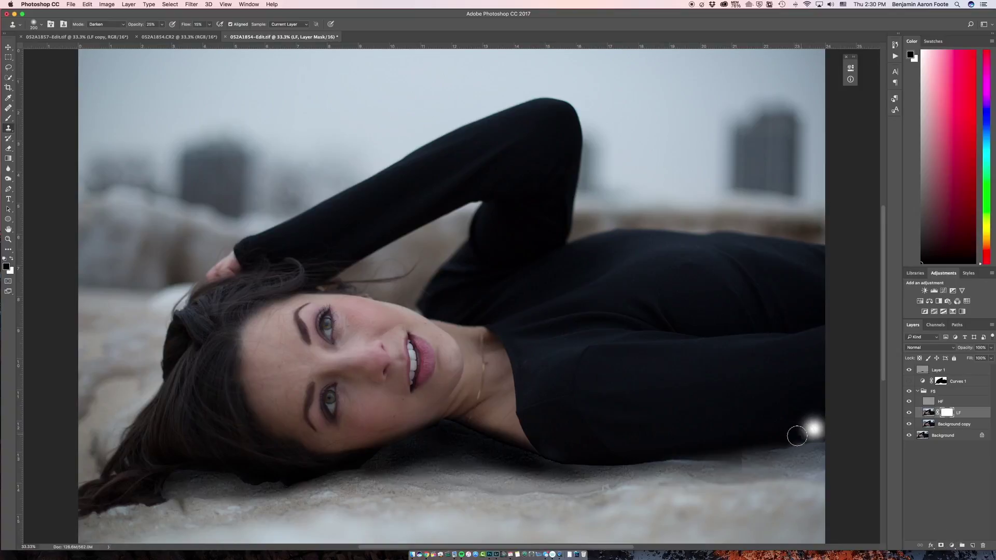
key("b")
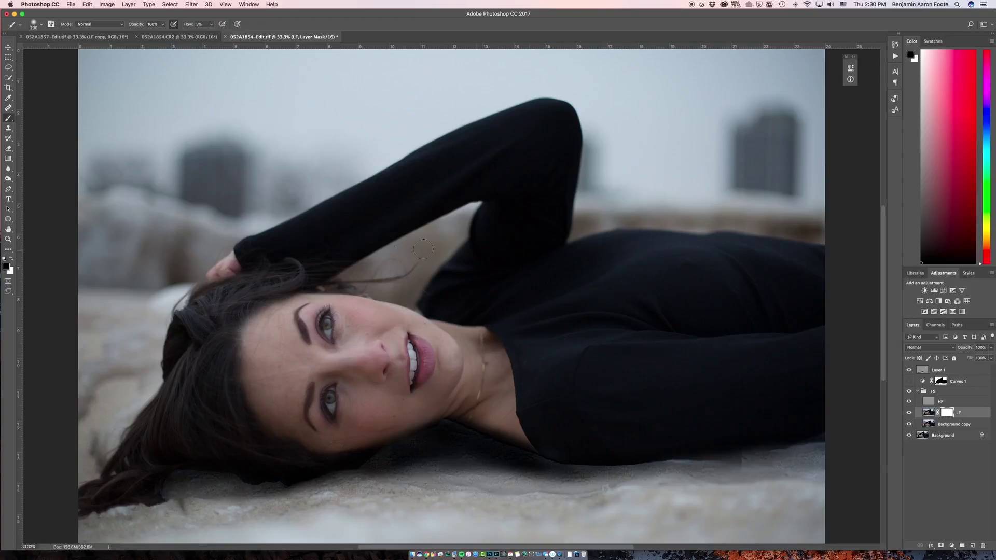
key("x")
mouse_move(745, 455)
left_mouse_down()
mouse_move(755, 452)
mouse_move(733, 459)
mouse_move(789, 446)
left_mouse_up()
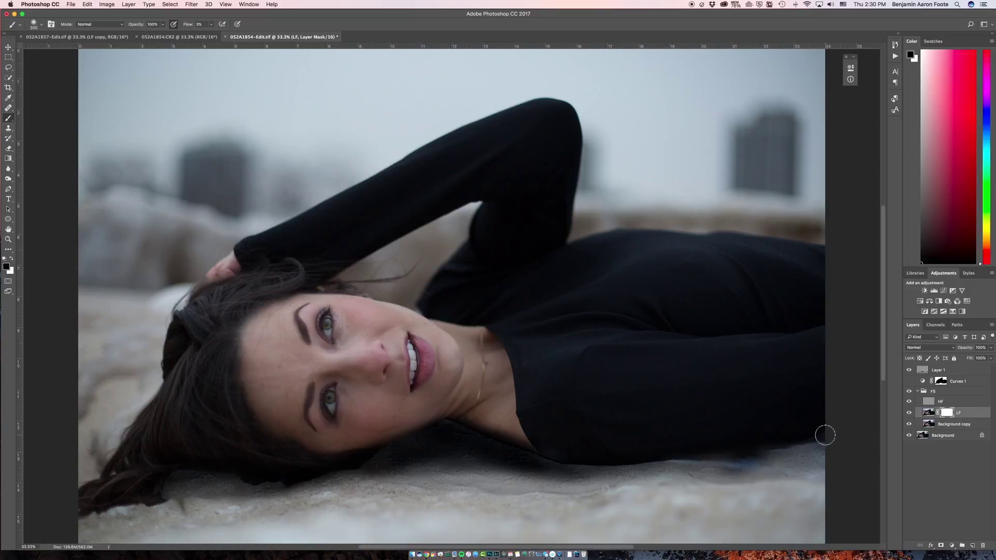
mouse_move(505, 436)
left_mouse_down()
mouse_move(518, 444)
mouse_move(469, 421)
mouse_move(510, 424)
left_mouse_up()
- Touch up the LF layer mask with soft brush strokes where the sweater's neckline meets the shadowed rock
key("super+minus")
key("super+minus")
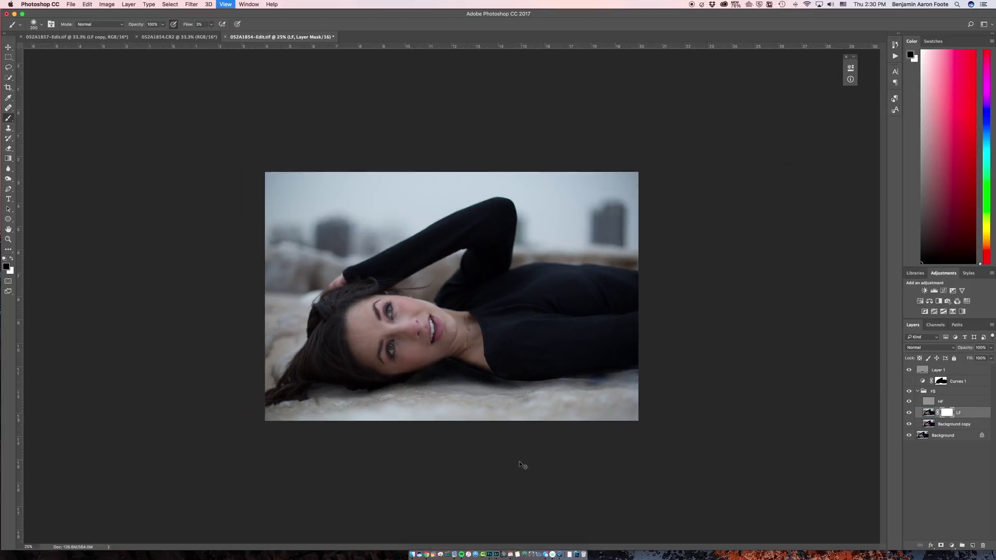
key("super+equal")
key("super+equal")
key("super+equal")
left_click_drag(573, 480, 549, 307)
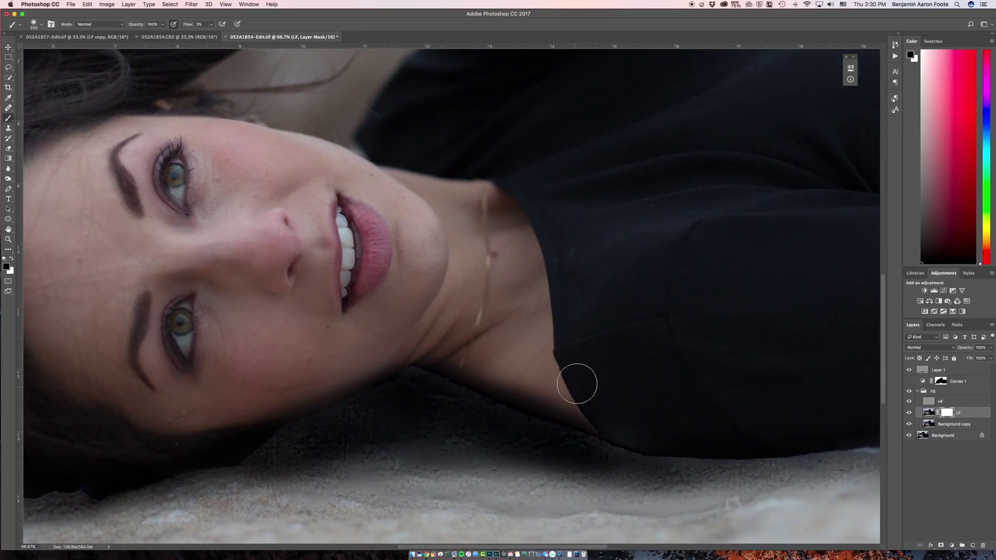
mouse_move(572, 416)
left_mouse_down()
mouse_move(491, 385)
mouse_move(545, 394)
mouse_move(506, 386)
mouse_move(581, 414)
mouse_move(476, 384)
mouse_move(573, 417)
mouse_move(520, 388)
mouse_move(568, 409)
mouse_move(488, 382)
mouse_move(593, 425)
mouse_move(444, 370)
mouse_move(592, 424)
mouse_move(540, 395)
mouse_move(564, 404)
mouse_move(595, 420)
mouse_move(589, 428)
mouse_move(462, 368)
mouse_move(558, 406)
mouse_move(581, 398)
left_mouse_up()
- Toggle the LF layer's visibility to compare the retouched shadow with the original blue jacket
left_click(910, 413)
left_click(909, 413)
left_click(909, 413)
left_click(920, 413)
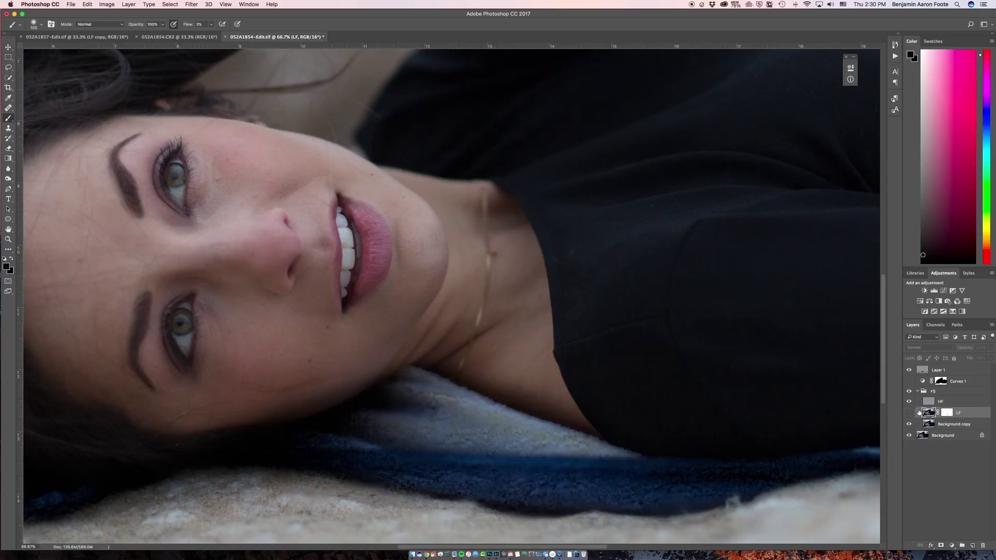
left_click(909, 413)
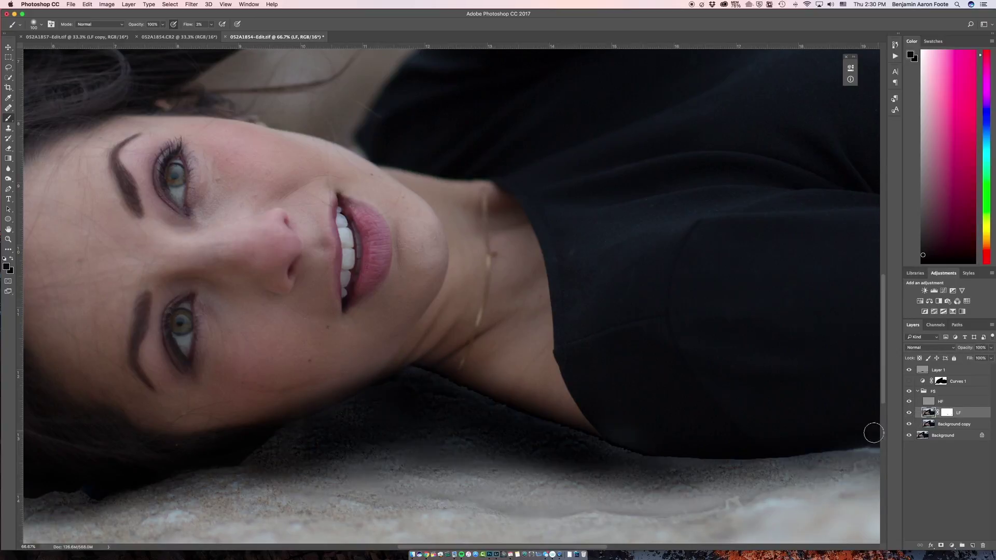
- Create a new blank layer above Layer 1 for brushing shadows beneath the hair
key("space")
left_click_drag(483, 425, 727, 396)
left_click_drag(578, 413, 757, 373)
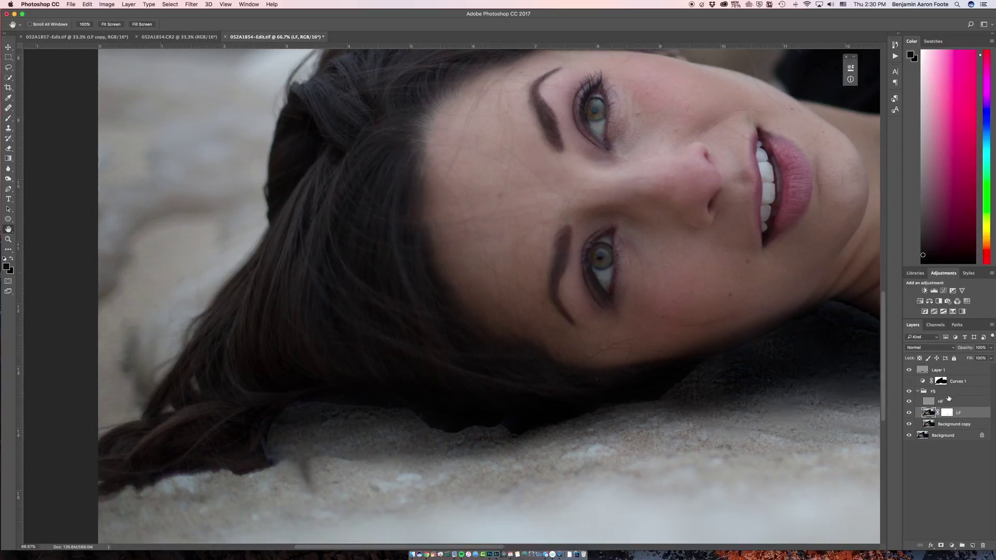
left_click(966, 370)
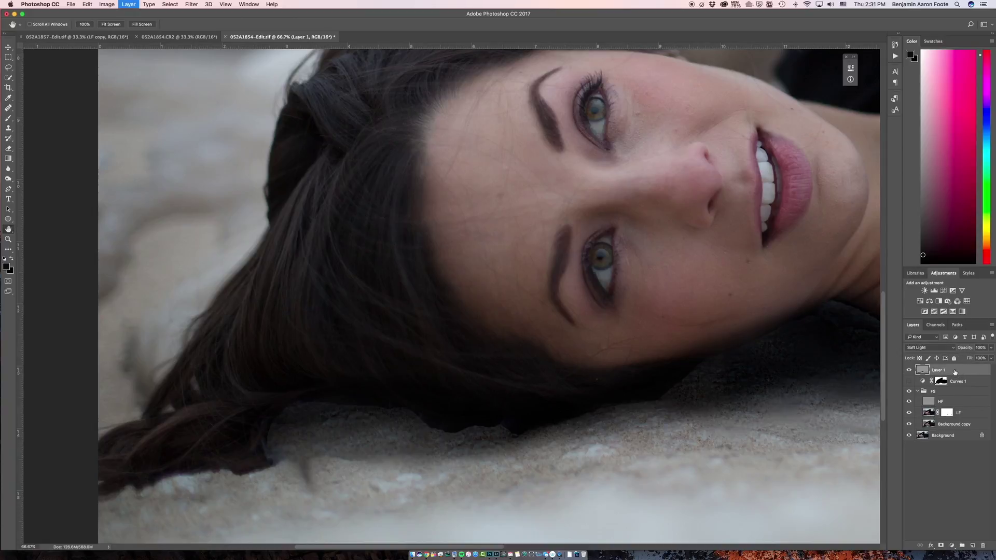
key("super+shift+n")
key("Return")
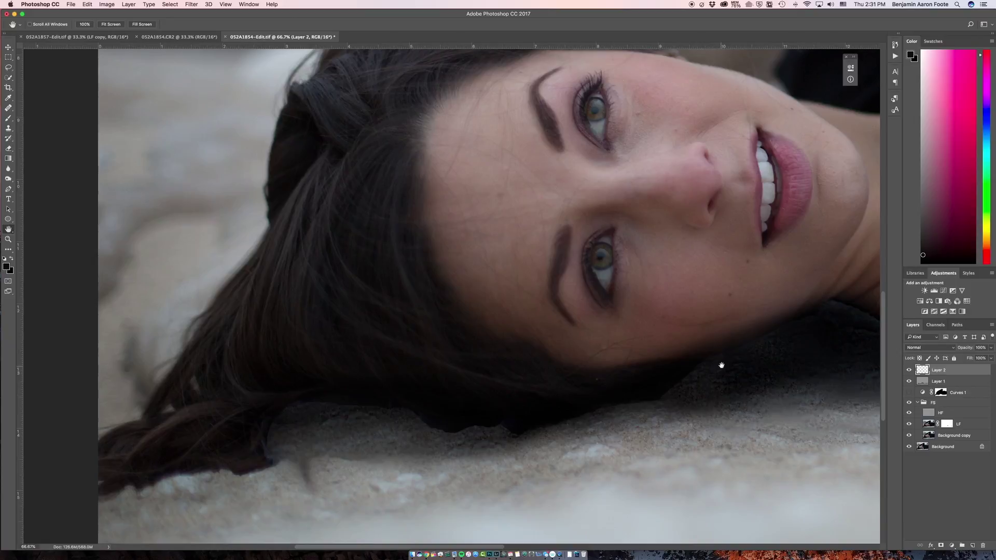
key("b")
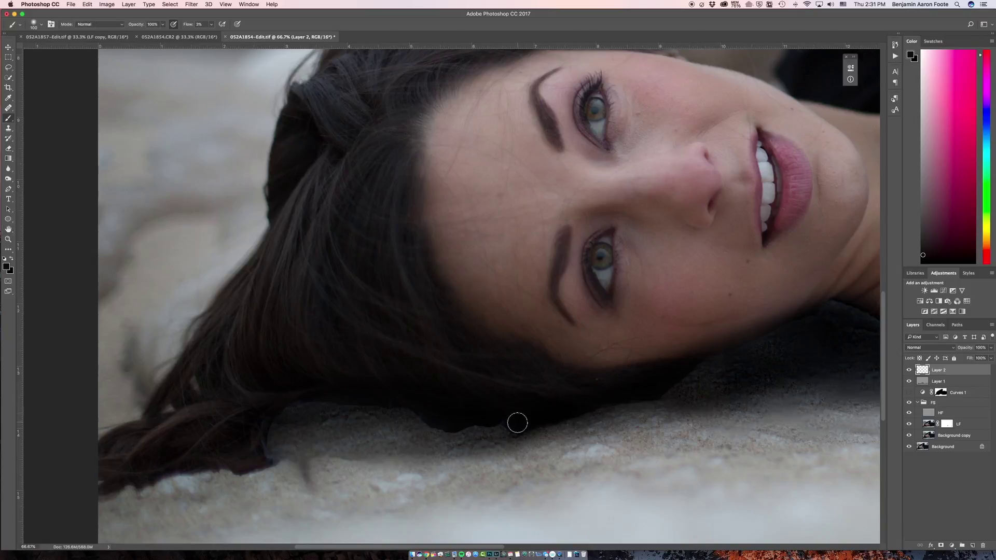
- Brush soft dark tones sampled from the hair and nearby shadow along the hair's lower edge on Layer 2, at 3% flow
left_click(538, 404, "alt")
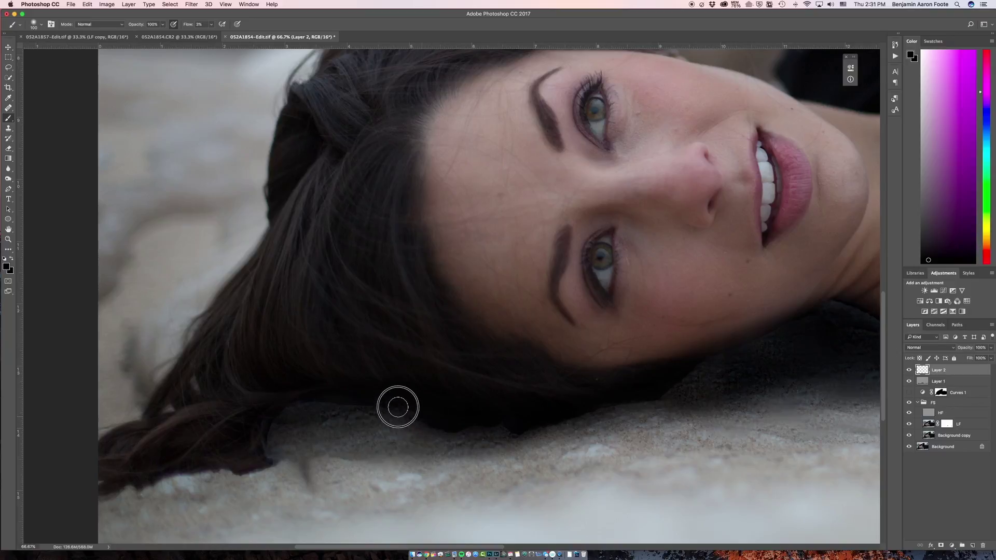
left_click(412, 415, "alt")
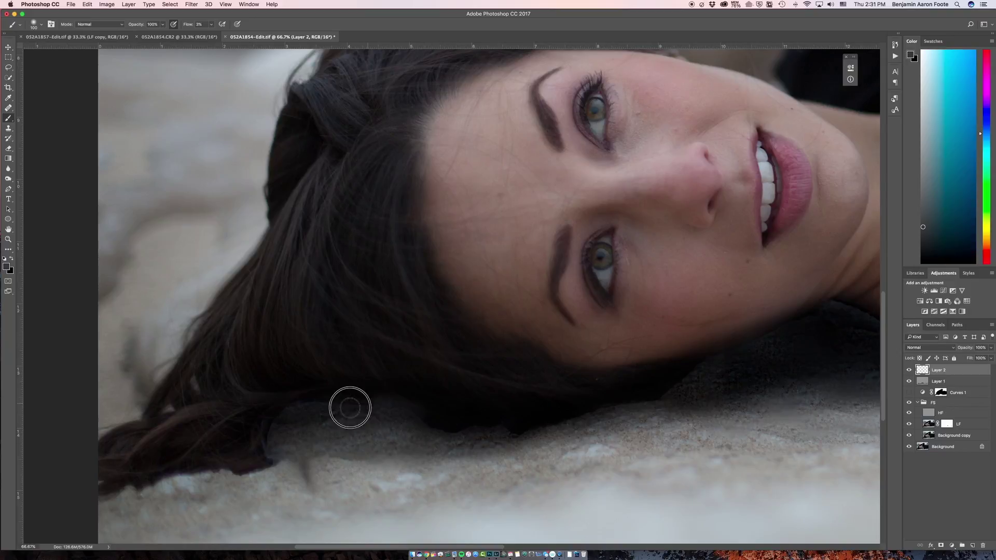
left_click(406, 378, "alt")
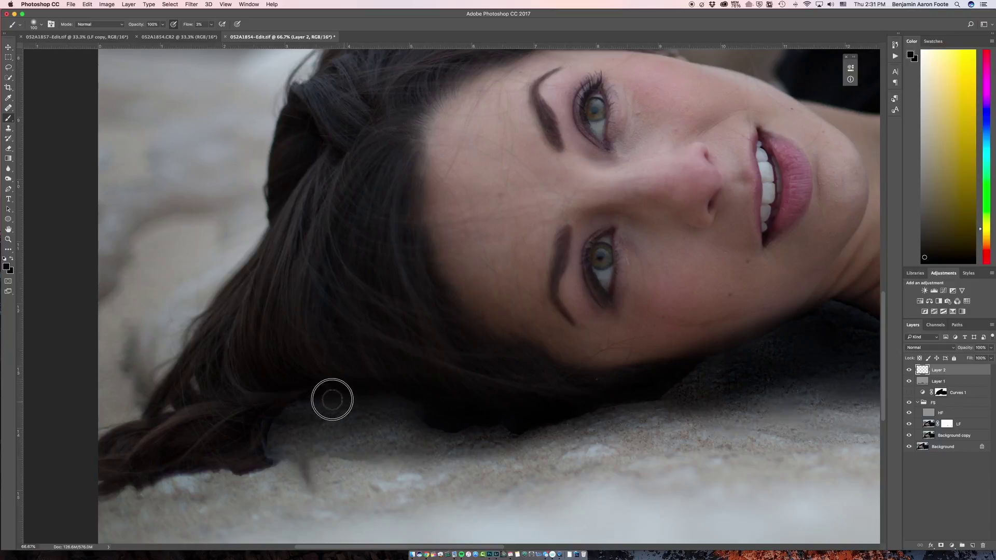
left_click(357, 426, "alt")
left_click(451, 405, "alt")
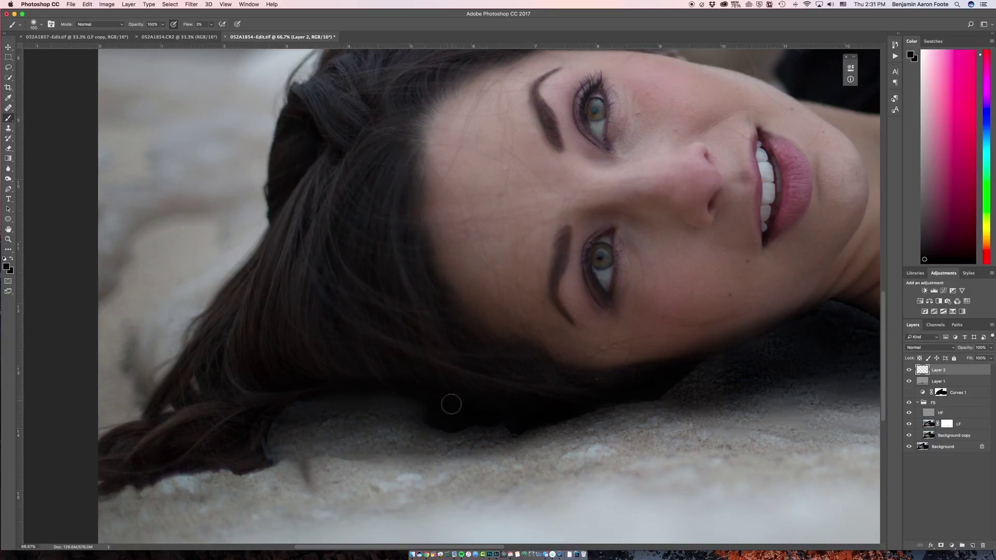
left_click(543, 412, "alt")
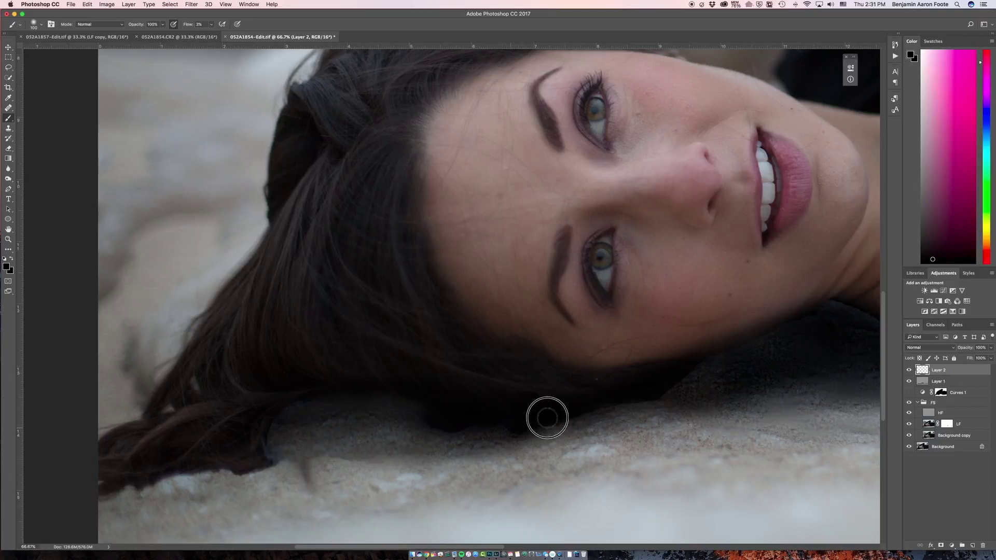
left_click(673, 384, "alt")
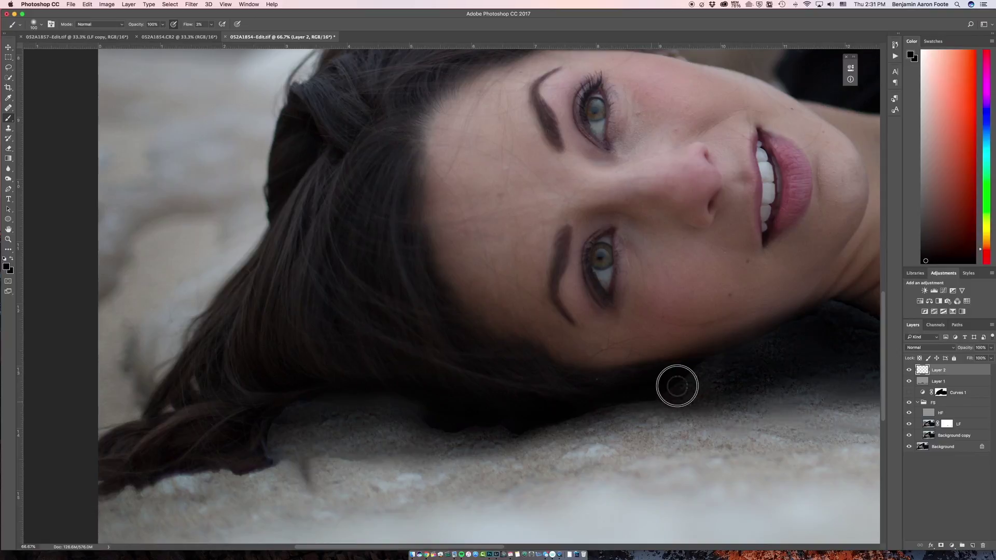
left_click(618, 407, "alt")
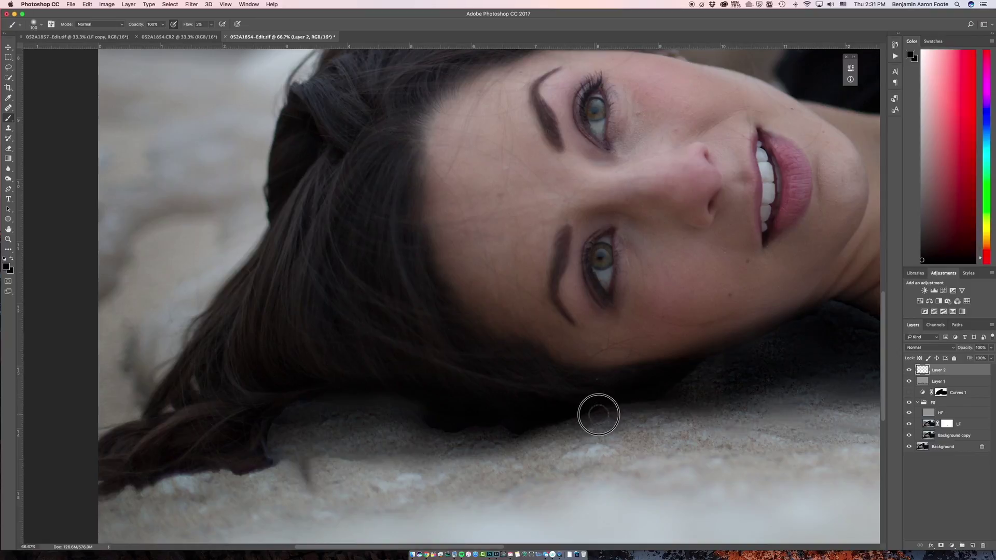
left_click(415, 410, "alt")
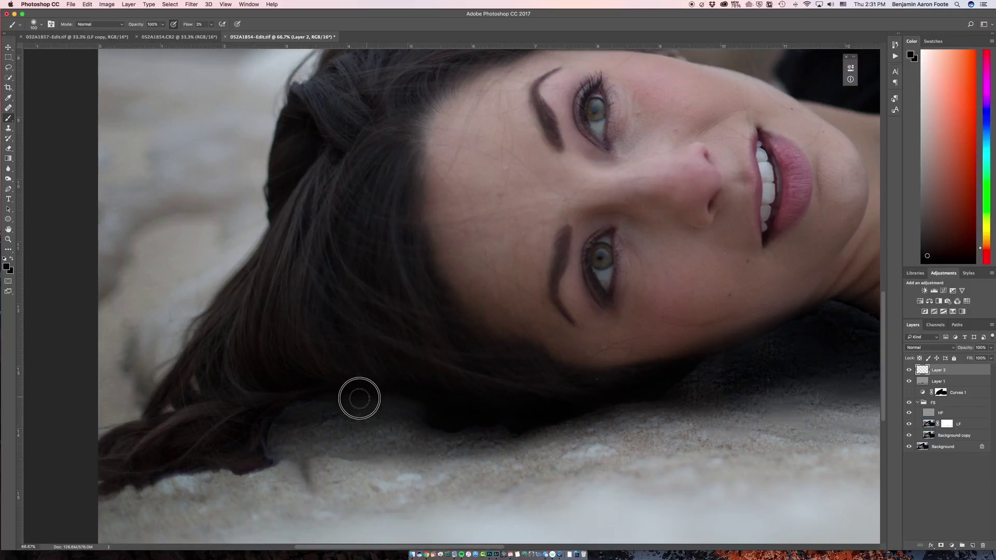
- Toggle Layer 2's visibility to compare the painted hair shadow, and review the whole image
left_click(909, 370)
left_click(910, 371)
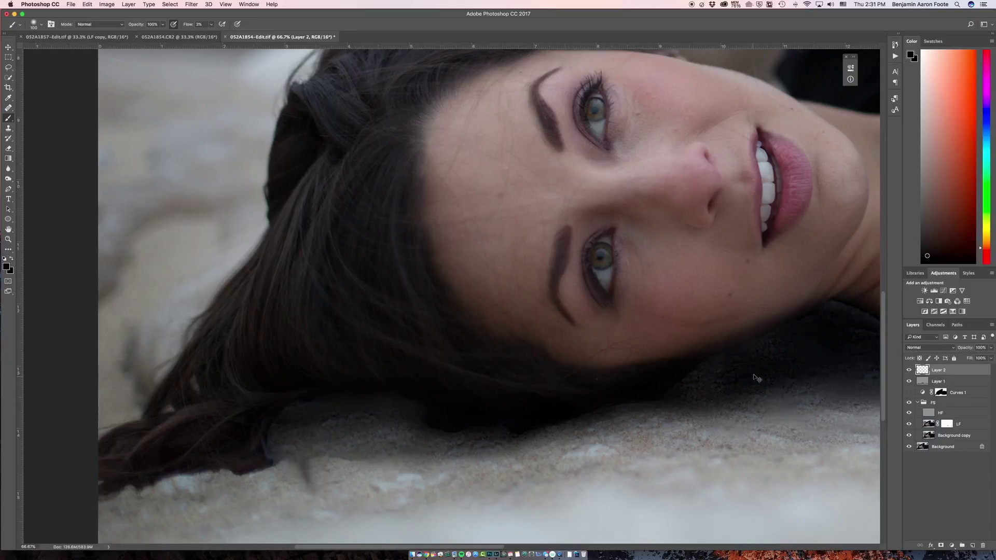
key("super+minus")
key("super+minus")
key("super+minus")
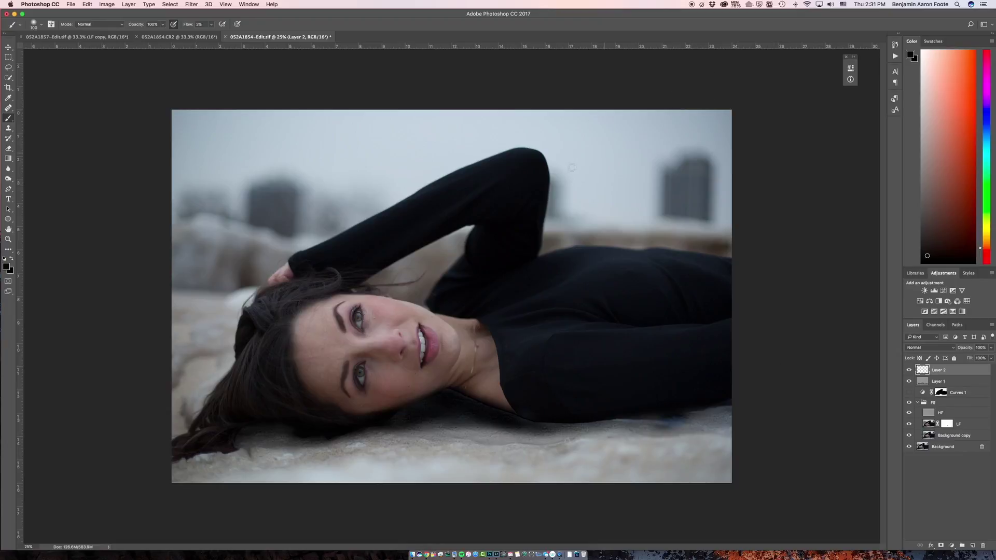
- Clone dark shadow tones over the lighter gap below the jaw on the LF layer, using Darken mode at 25% opacity
key("super+plus")
key("super+plus")
key("super+plus")
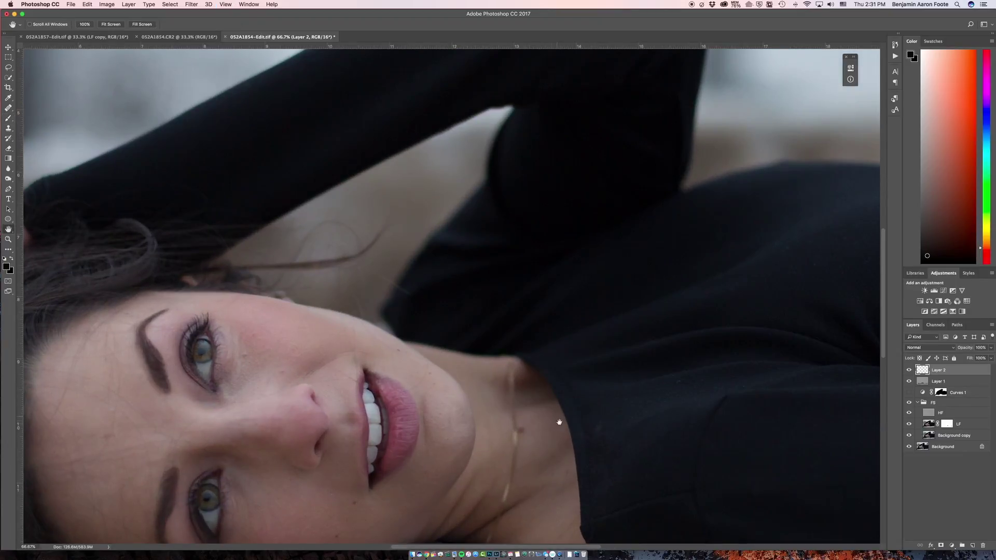
left_click_drag(561, 419, 660, 150)
left_click_drag(621, 212, 641, 273)
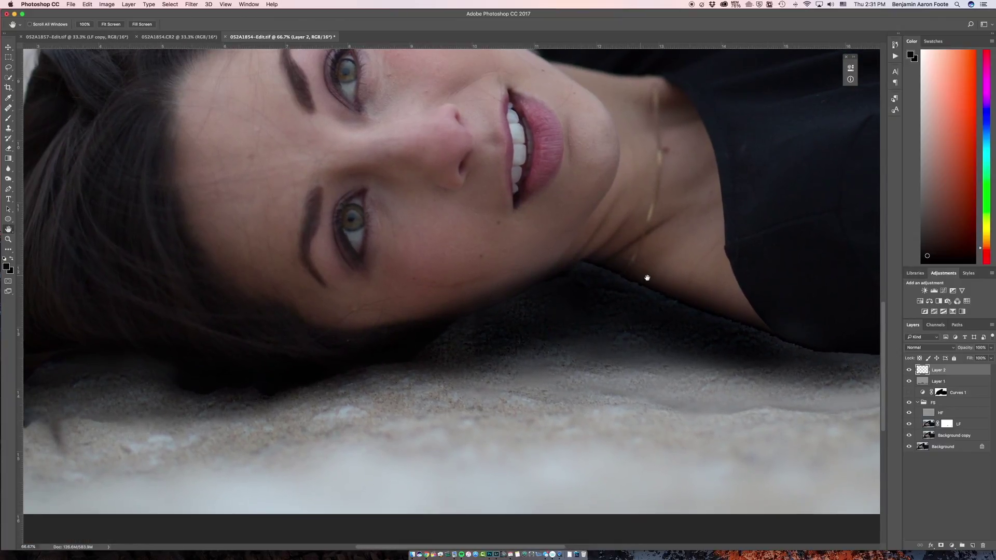
left_click(930, 423)
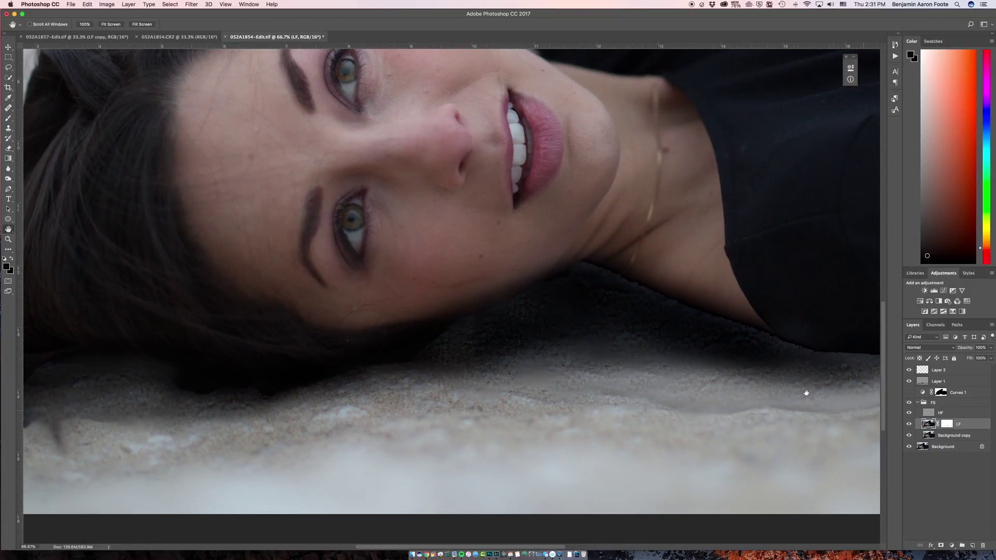
key("s")
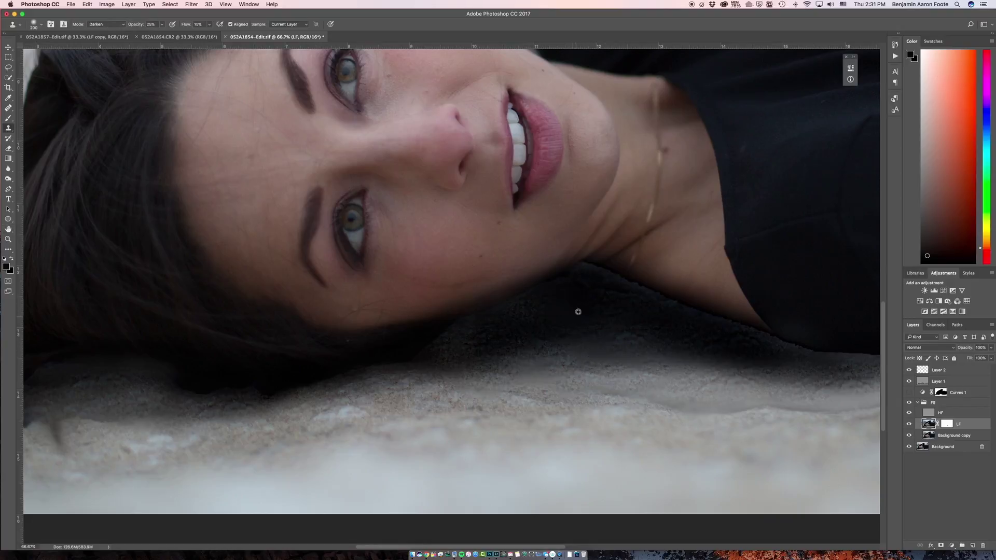
left_click(532, 313, "alt")
mouse_move(477, 329)
left_mouse_down()
mouse_move(540, 307)
mouse_move(435, 341)
mouse_move(501, 331)
left_mouse_up()
left_click(547, 315, "alt")
left_click(593, 307, "alt")
left_click_drag(590, 275, 583, 275)
- Reduce the clone brush size and darken the shadow along the neck's lower edge on the LF layer with nearby tones
key("bracketleft")
key("bracketleft")
key("bracketleft")
key("bracketleft")
key("bracketleft")
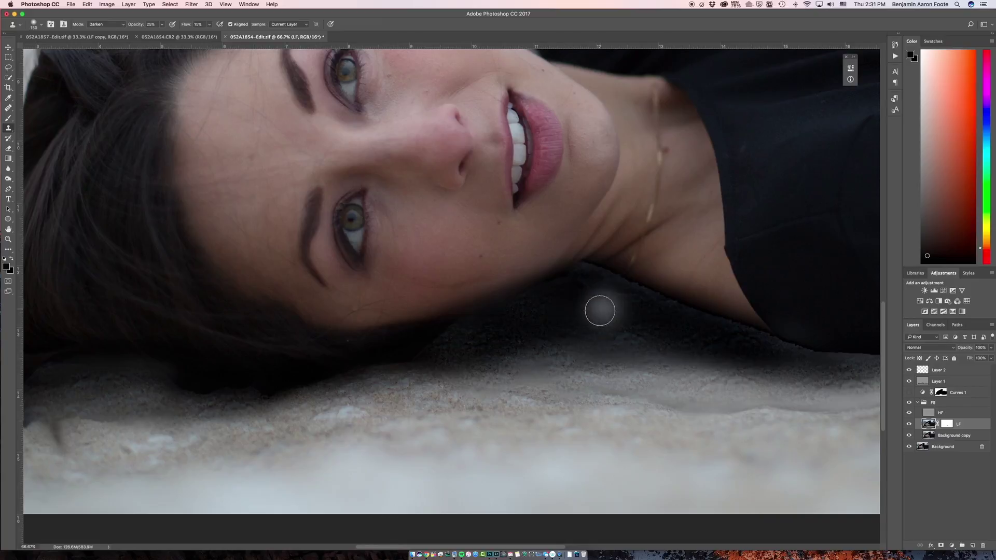
left_click(574, 314, "alt")
mouse_move(600, 285)
left_mouse_down()
mouse_move(571, 270)
mouse_move(681, 305)
mouse_move(643, 287)
mouse_move(598, 286)
mouse_move(607, 271)
mouse_move(659, 291)
mouse_move(704, 326)
mouse_move(679, 295)
mouse_move(605, 272)
mouse_move(602, 283)
left_mouse_up()
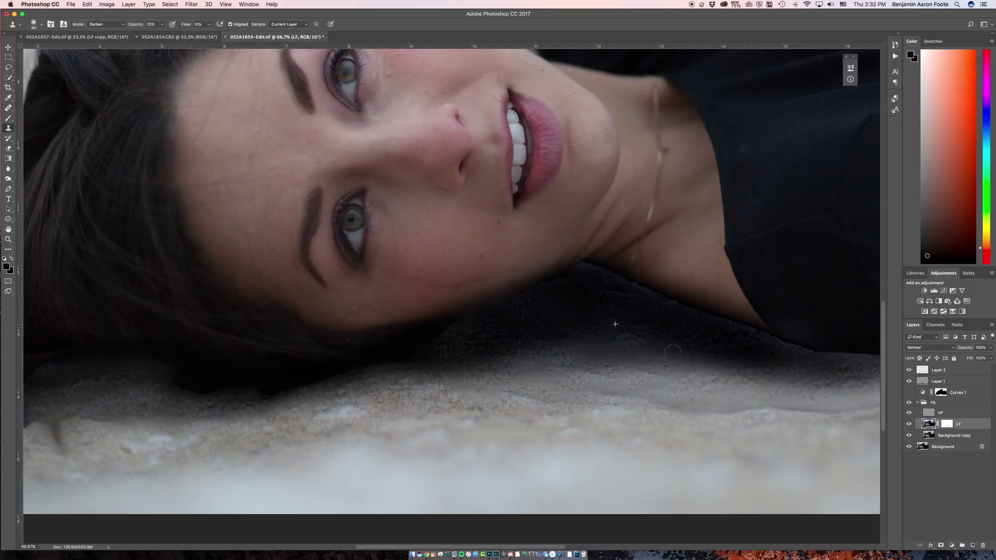
- Select the leftover blue patch on the rock below the sweater's arm with a feathered Lasso, with Layer 2 active
key("super+minus")
key("super+minus")
key("super+minus")
key("super+minus")
key("super+plus")
key("super+minus")
key("super+plus")
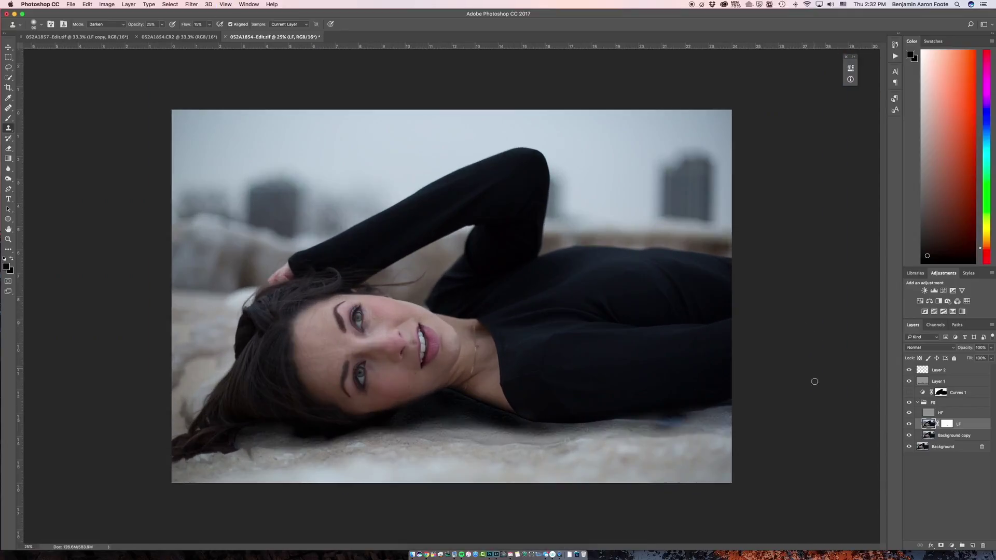
mouse_move(656, 425)
left_mouse_down()
mouse_move(704, 417)
mouse_move(643, 424)
mouse_move(682, 423)
left_mouse_up()
left_click(960, 371)
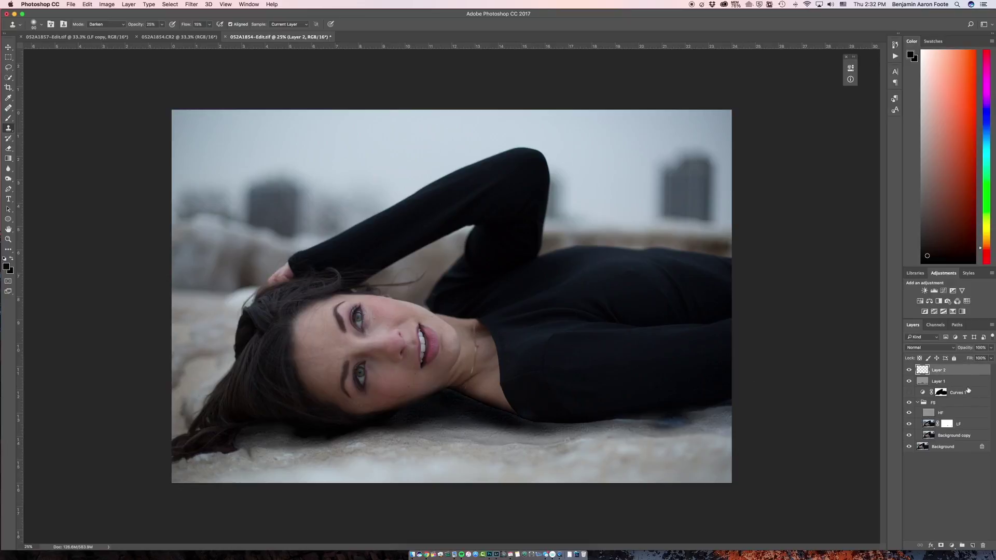
key("l")
mouse_move(682, 404)
left_mouse_down()
mouse_move(626, 415)
mouse_move(663, 443)
mouse_move(725, 422)
mouse_move(684, 399)
left_mouse_up()
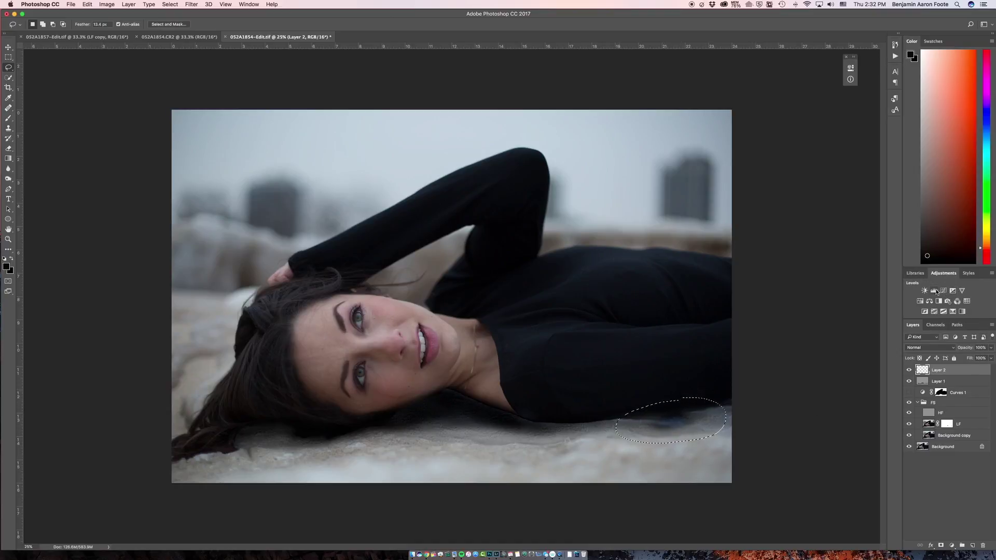
- Darken the Blues in the selected patch with a Hue/Saturation adjustment by lowering Lightness, and make the LF layer active again
left_click(920, 302)
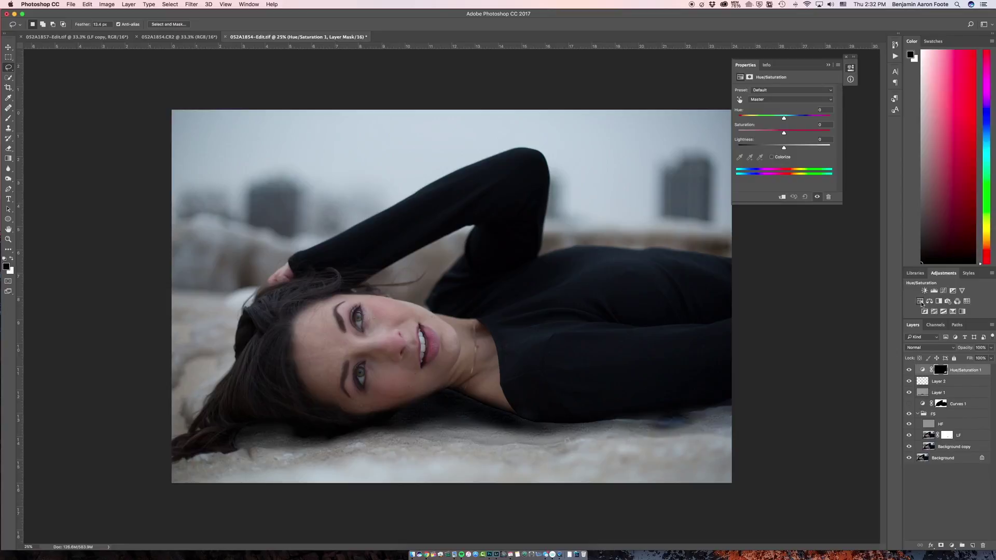
left_click(813, 102)
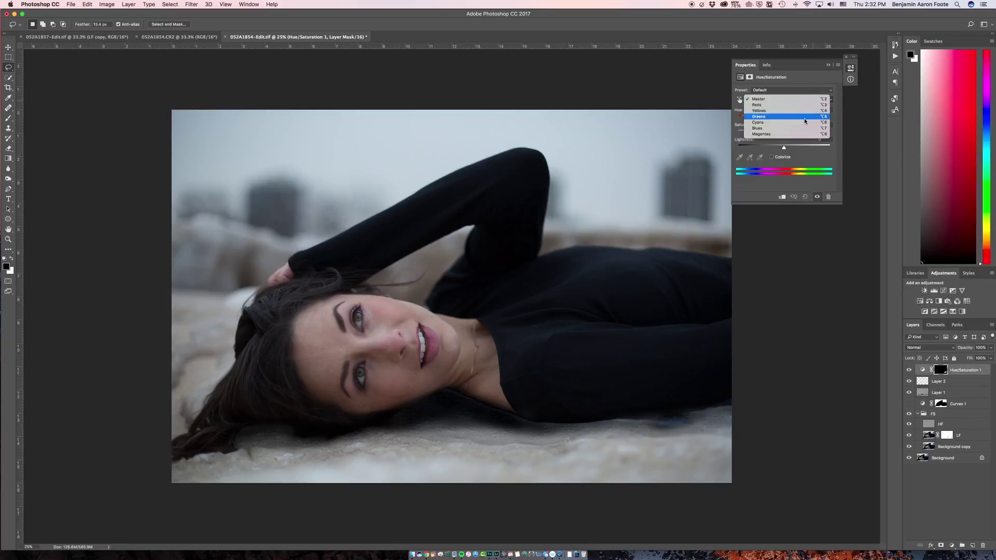
left_click(790, 131)
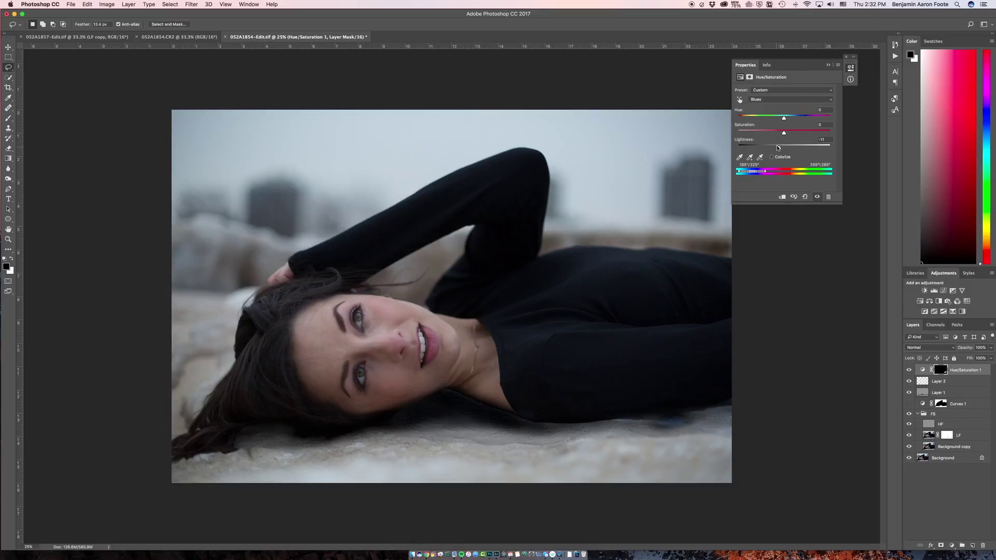
left_click_drag(779, 148, 750, 152)
left_click(829, 66)
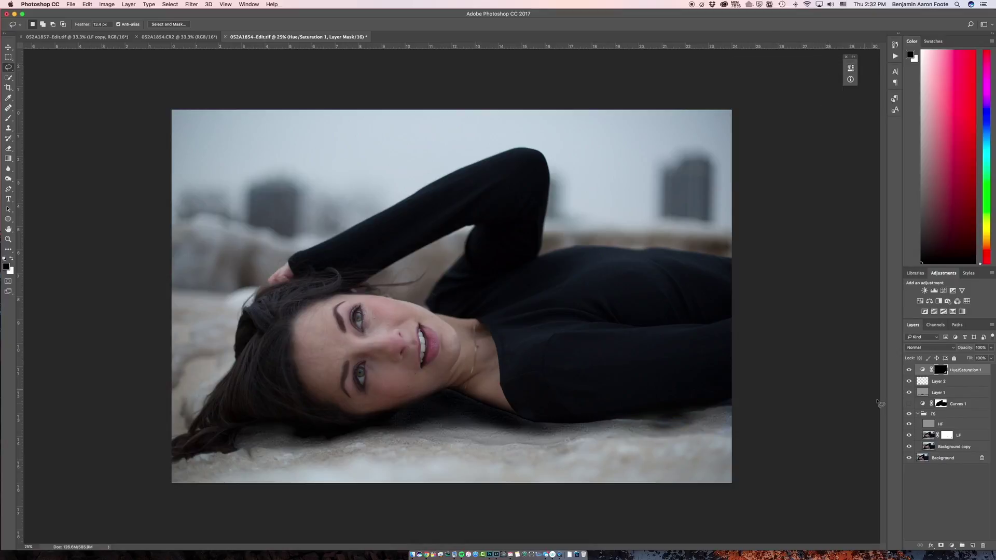
left_click_drag(911, 436, 911, 438)
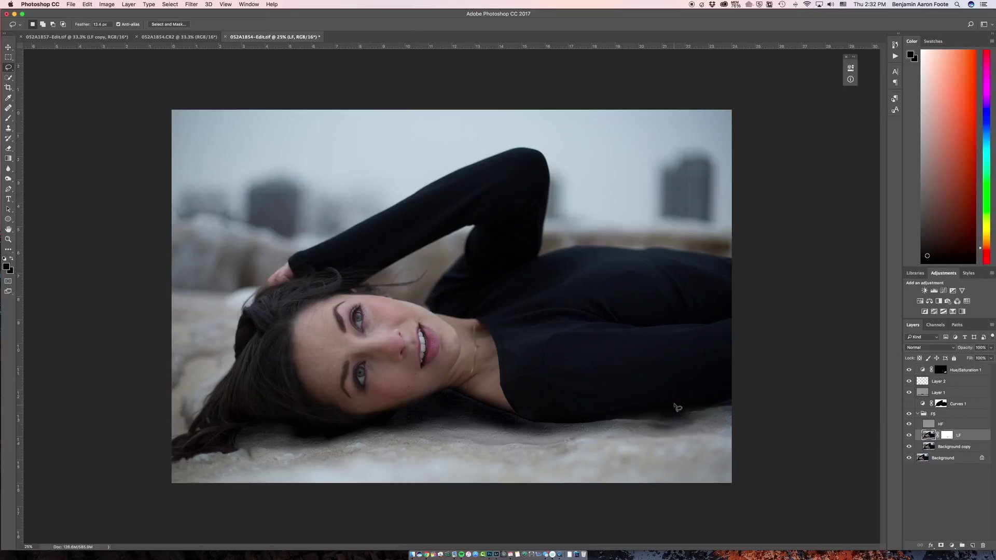
- Paint dark tones sampled from the sweater along the lower edge of the right-hand sleeve on Layer 2 with the Brush at 3% flow
key("s")
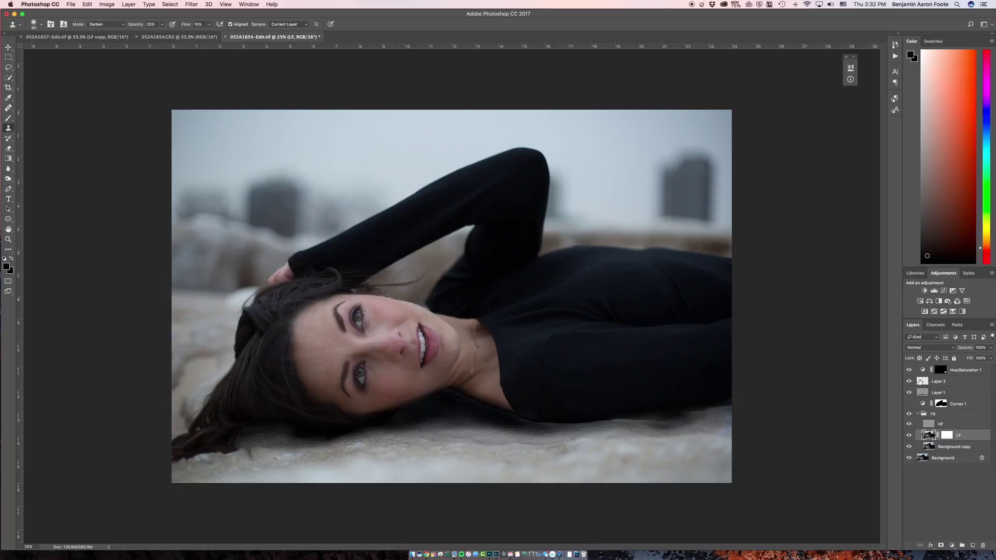
left_click(922, 383)
key("b")
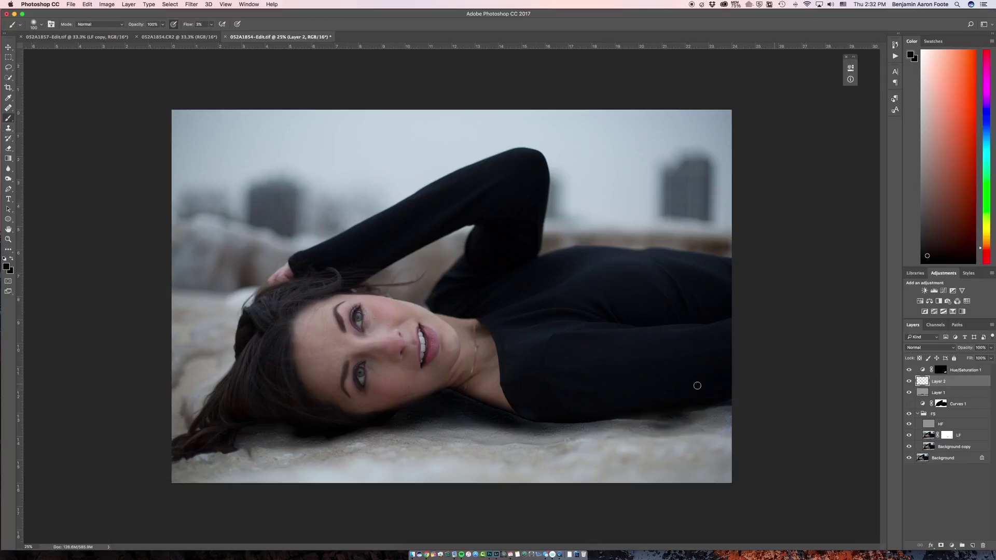
left_click(691, 393, "alt")
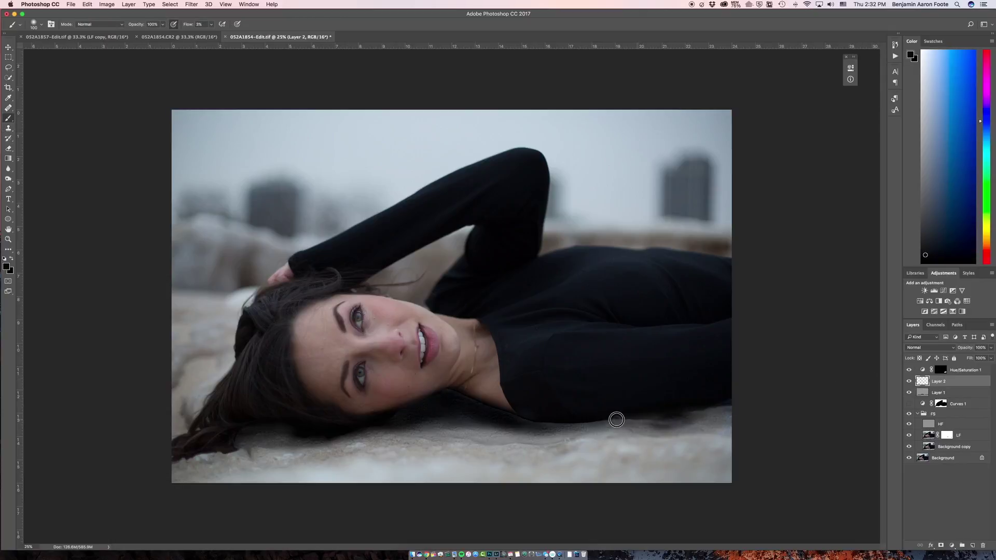
mouse_move(625, 421)
left_mouse_down()
mouse_move(596, 422)
mouse_move(699, 411)
left_mouse_up()
left_click(706, 411, "alt")
mouse_move(691, 415)
left_mouse_down()
mouse_move(728, 417)
mouse_move(599, 422)
left_mouse_up()
- Resample the sweater's dark tones and paint along its lower edge toward the shoulder and neckline on Layer 2
left_click(674, 443, "alt")
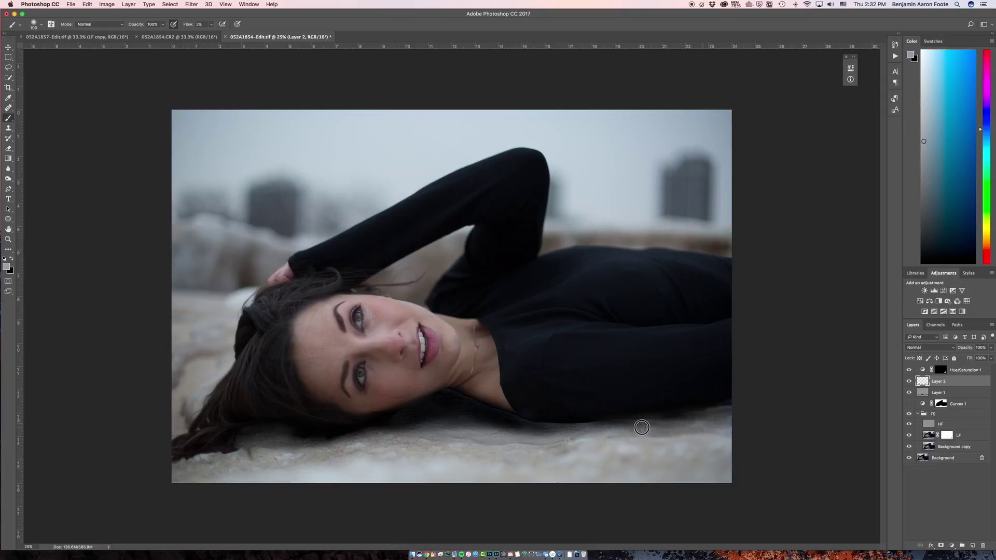
left_click(623, 419, "alt")
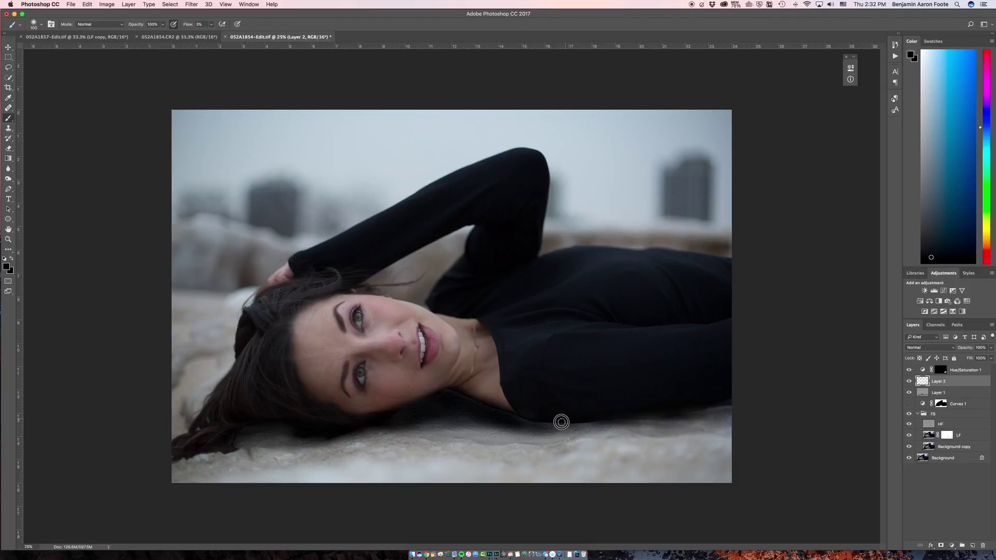
left_click(586, 412, "alt")
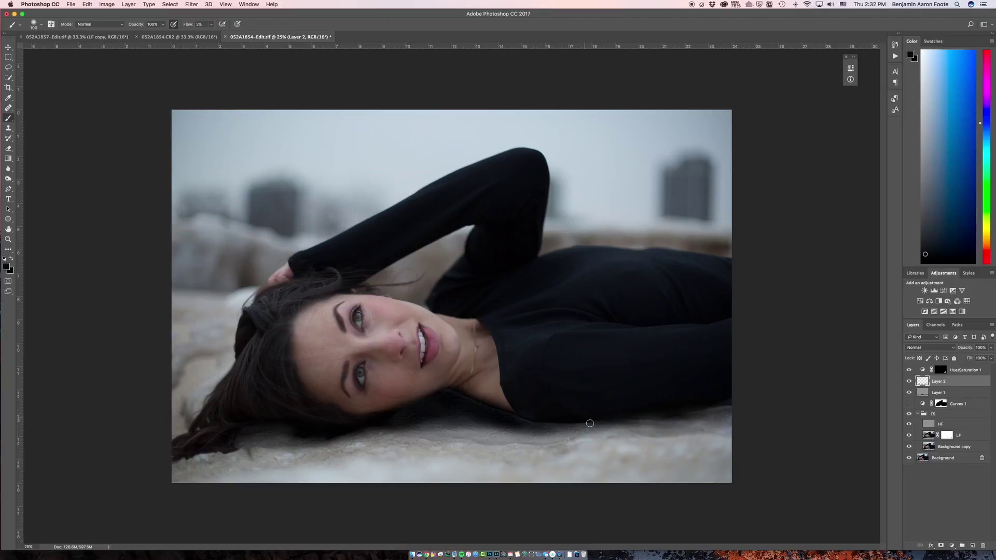
left_click_drag(582, 423, 536, 422)
left_click(563, 411, "alt")
left_click(540, 403, "alt")
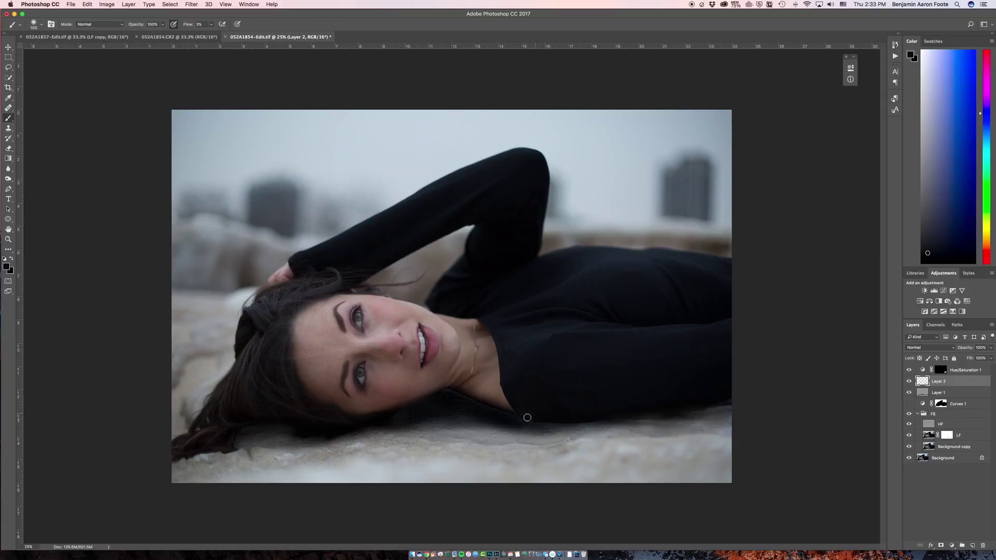
left_click(451, 390, "alt")
mouse_move(969, 349)
left_mouse_down()
mouse_move(936, 352)
mouse_move(995, 367)
mouse_move(960, 366)
left_mouse_up()
left_click_drag(924, 344, 981, 349)
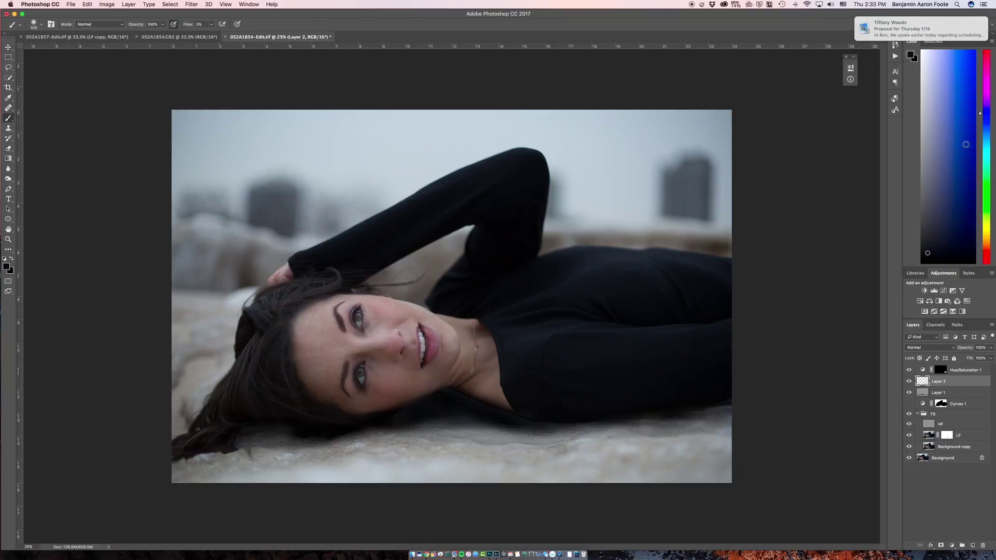
mouse_move(899, 35)
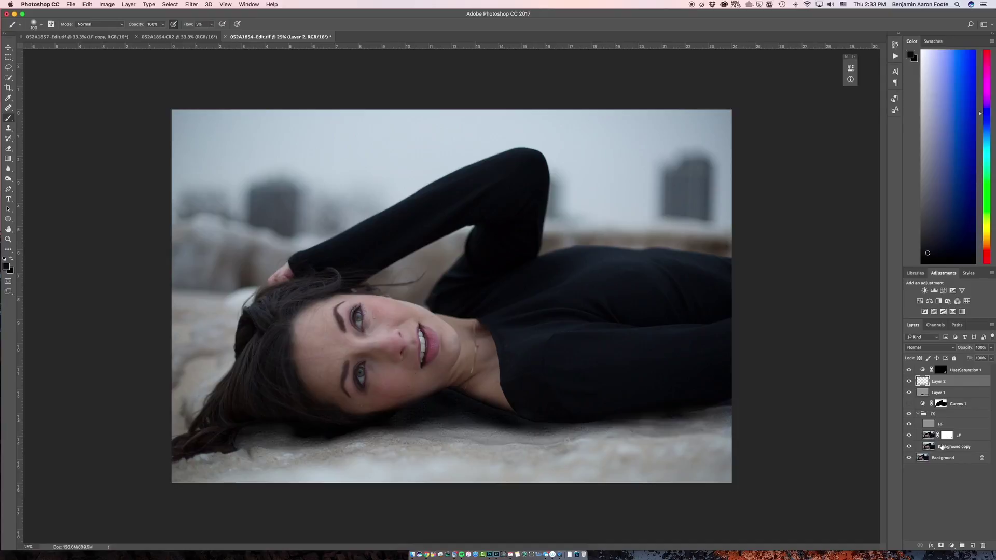
- Make the HF layer active and set the Clone Stamp to Normal mode with 100% opacity and 100% flow for retouching the forehead
left_click(934, 426)
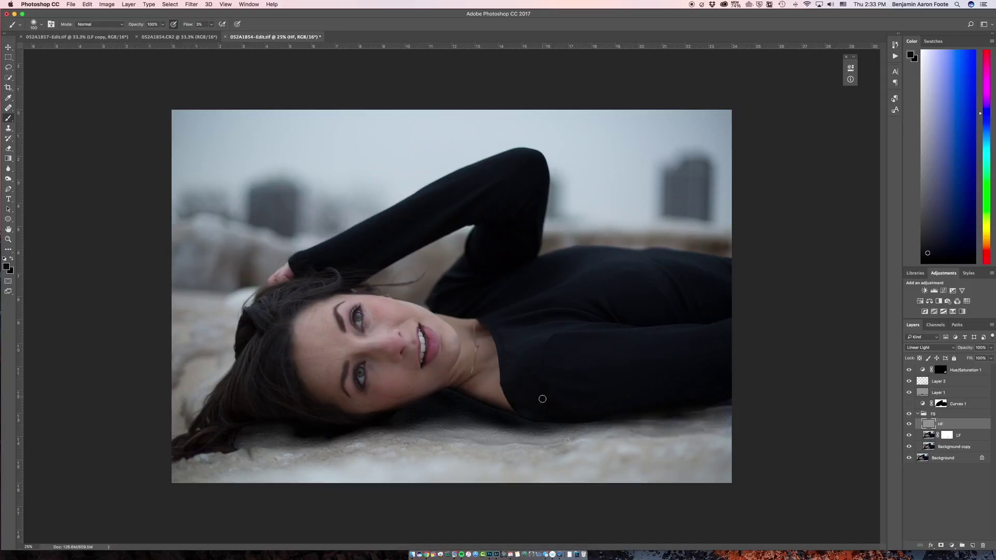
key("super+equal")
key("super+equal")
key("super+equal")
key("super+equal")
key("super+equal")
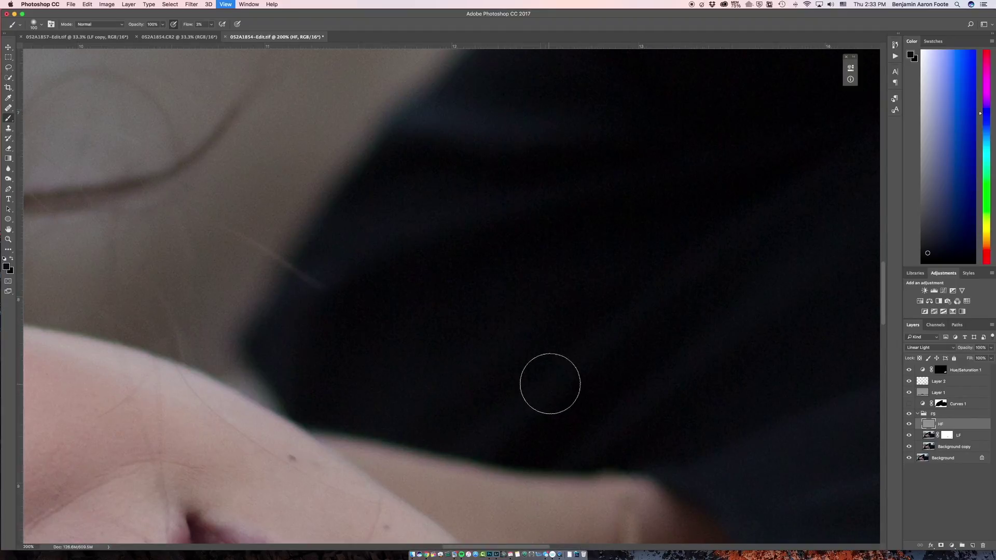
key("space")
mouse_move(493, 381)
left_mouse_down()
mouse_move(647, 311)
mouse_move(371, 398)
mouse_move(746, 88)
mouse_move(779, 204)
left_mouse_up()
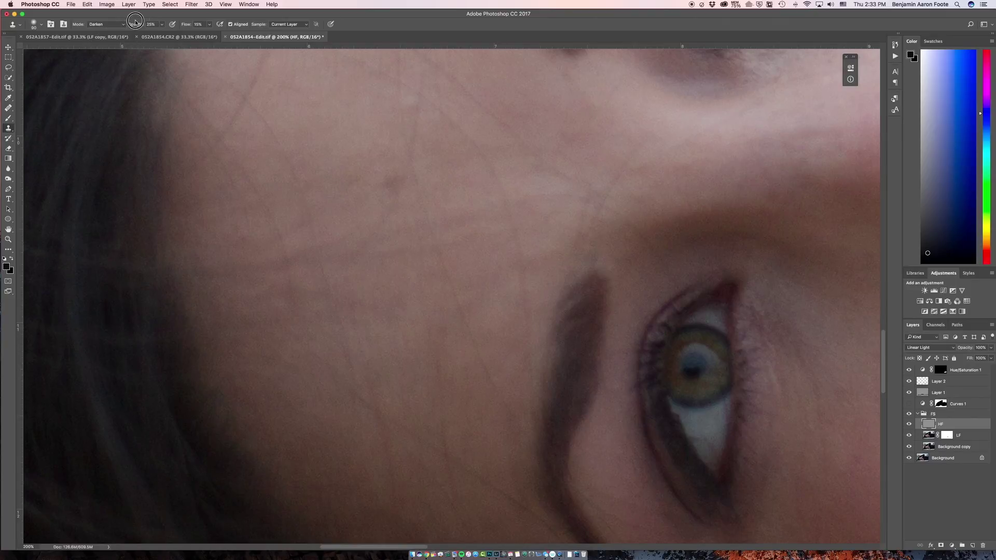
left_click_drag(131, 26, 306, 16)
left_click(106, 25)
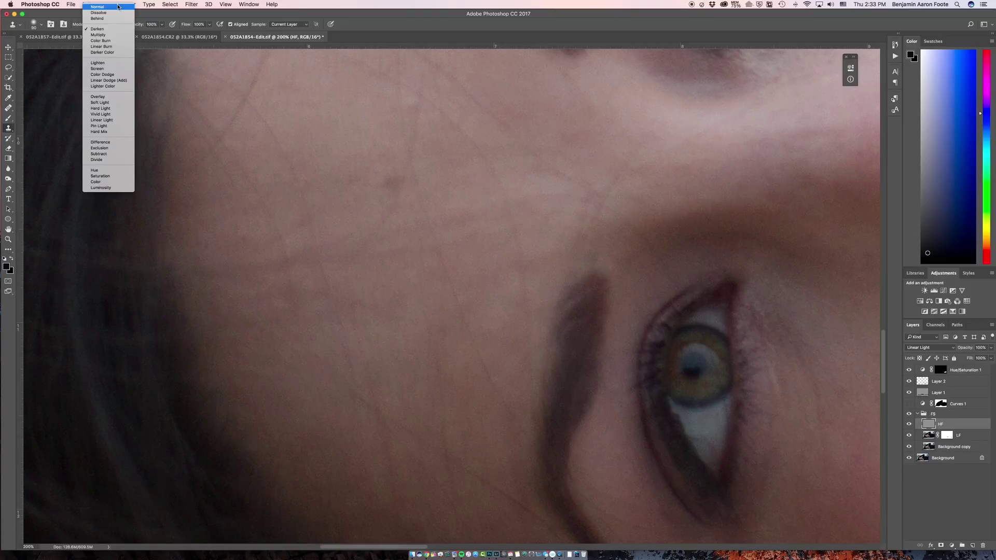
left_click(116, 7)
- Try a clone dab at the small forehead blemish on the HF layer, undo it, and reduce the clone brush size
left_click(395, 200)
left_click(403, 182)
key("bracketleft")
key("bracketleft")
key("bracketleft")
key("bracketleft")
key("bracketleft")
key("bracketleft")
key("bracketleft")
key("super+z")
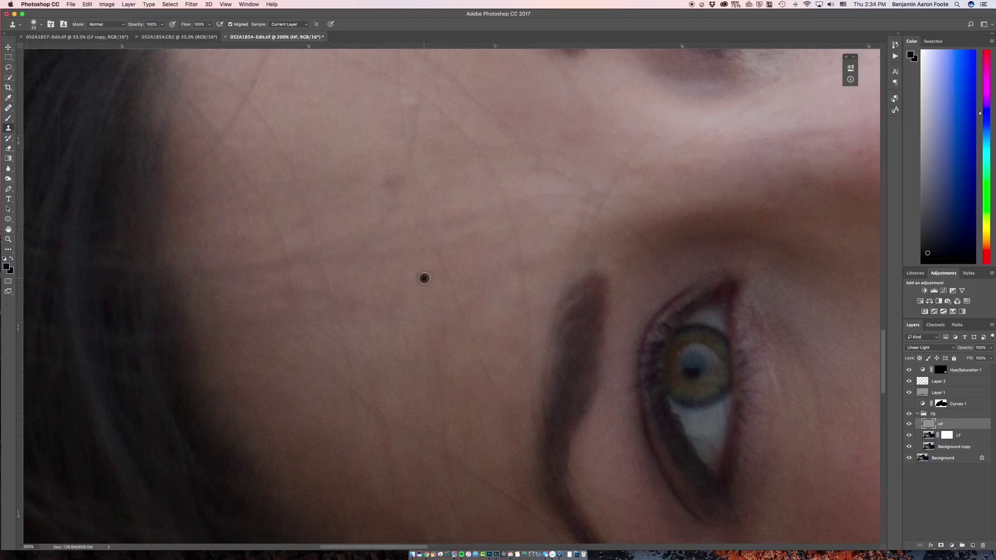
- Clone clean skin texture from lower on the forehead over the small dark blemish on the HF layer
key("bracketright")
key("bracketright")
key("bracketleft")
key("bracketleft")
left_click(419, 268, "alt")
left_click(389, 182)
left_click(436, 268)
- Duplicate the Background layer and move the copy to the top of the layer stack, above Hue/Saturation 1
key("super+minus")
key("super+minus")
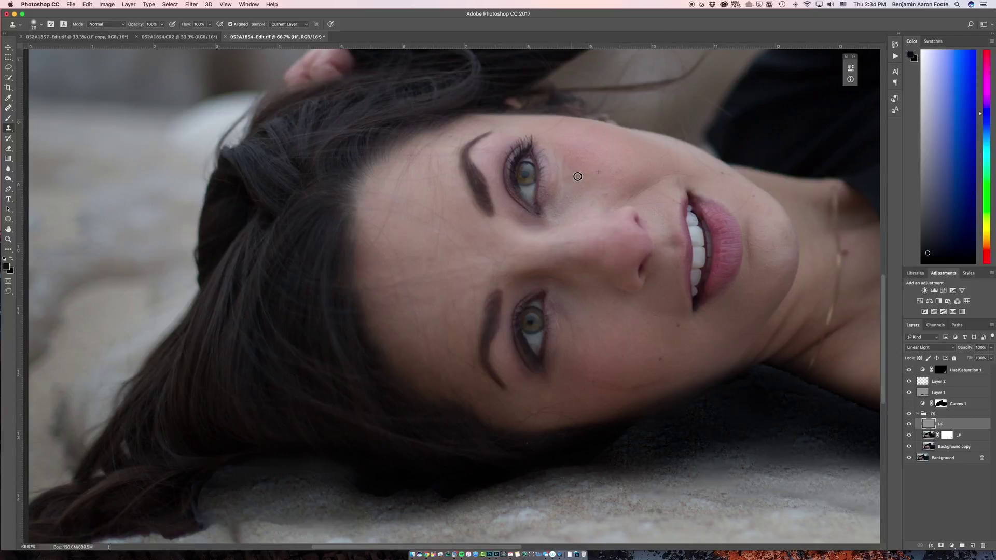
key("super+minus")
key("super+minus")
key("super+minus")
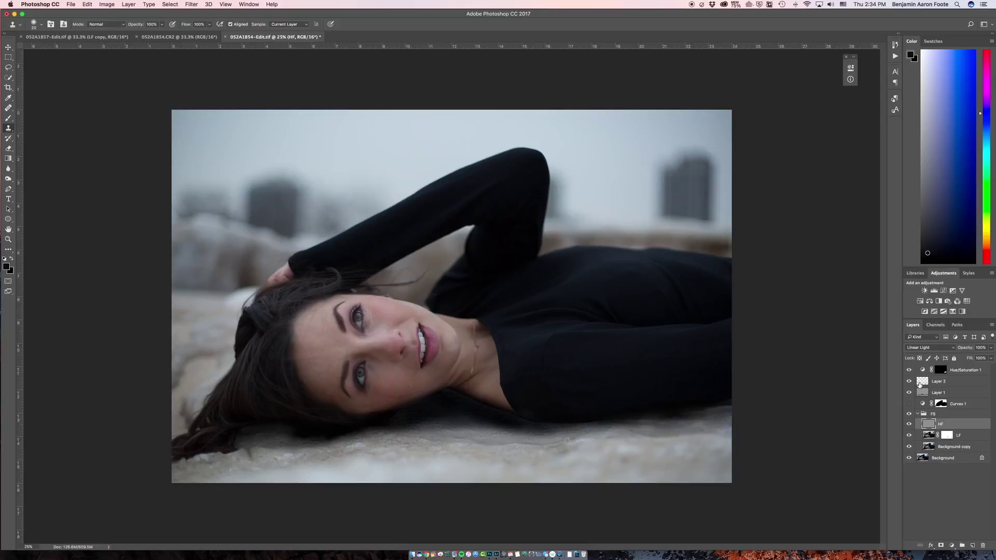
left_click(926, 459)
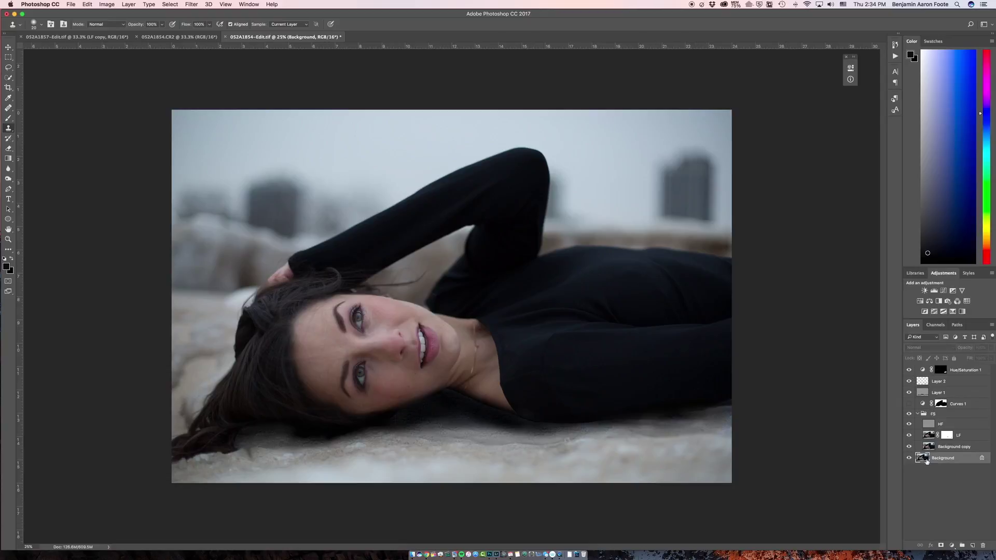
key("super+j")
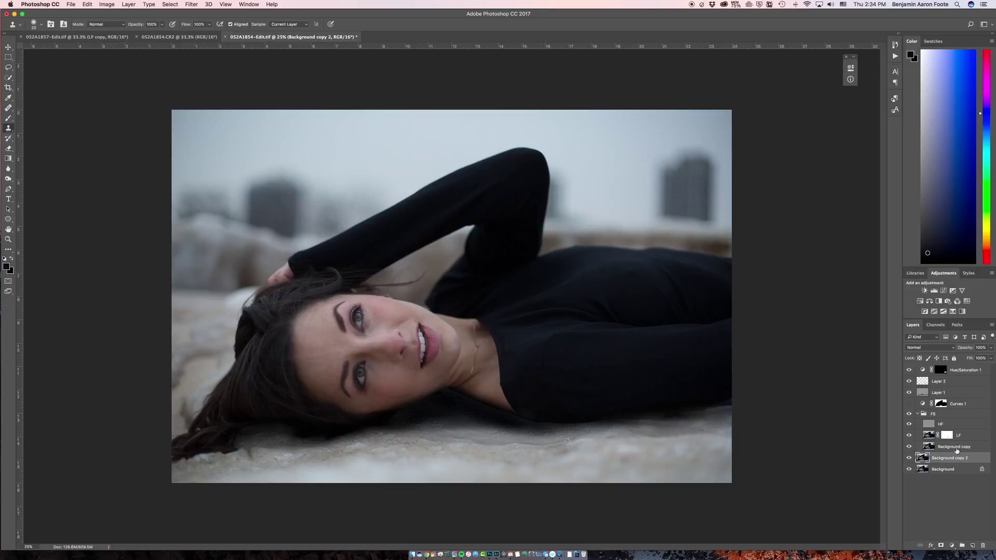
left_click_drag(955, 459, 960, 368)
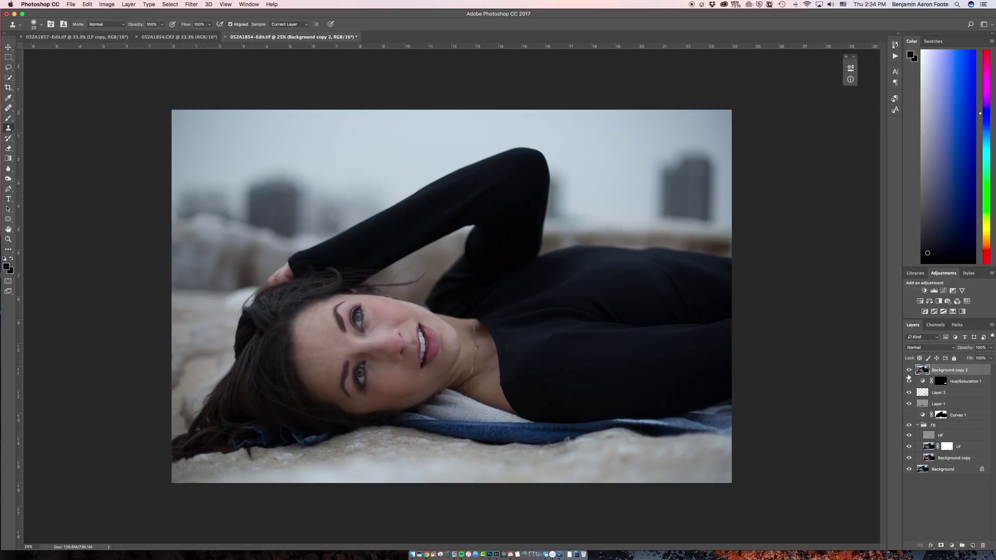
- Compare the original with the retouch by repeatedly toggling the visibility of Background copy 2, leaving it hidden
left_click(909, 370)
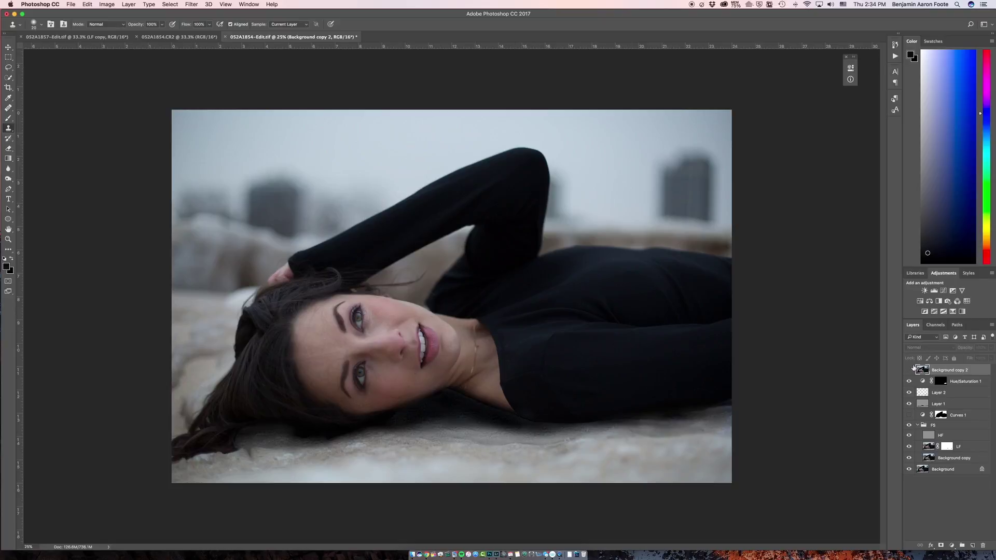
left_click(910, 369)
left_click(910, 369)
left_click(910, 370)
left_click(911, 369)
left_click(910, 370)
left_click(910, 370)
left_click(910, 370)
left_click(911, 370)
left_click(911, 370)
left_click(912, 370)
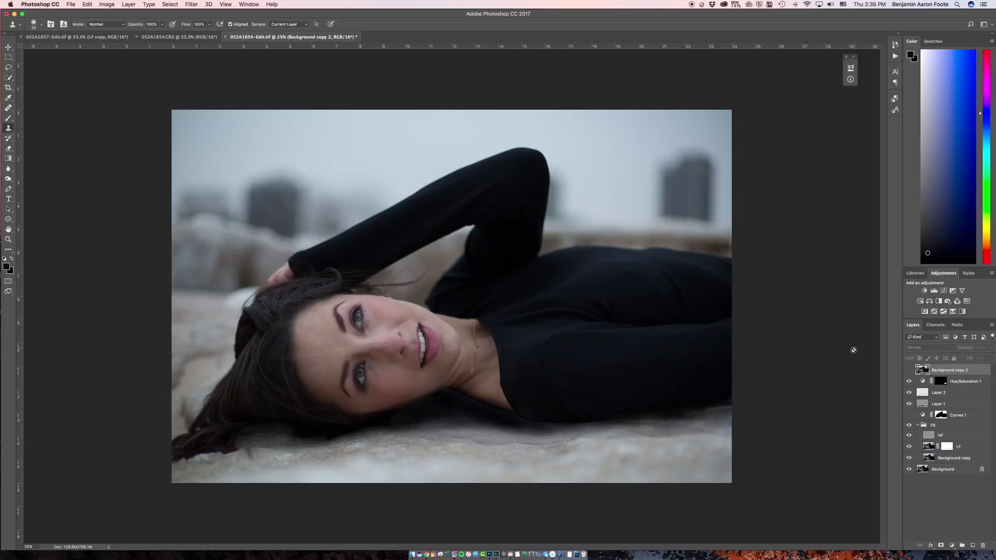